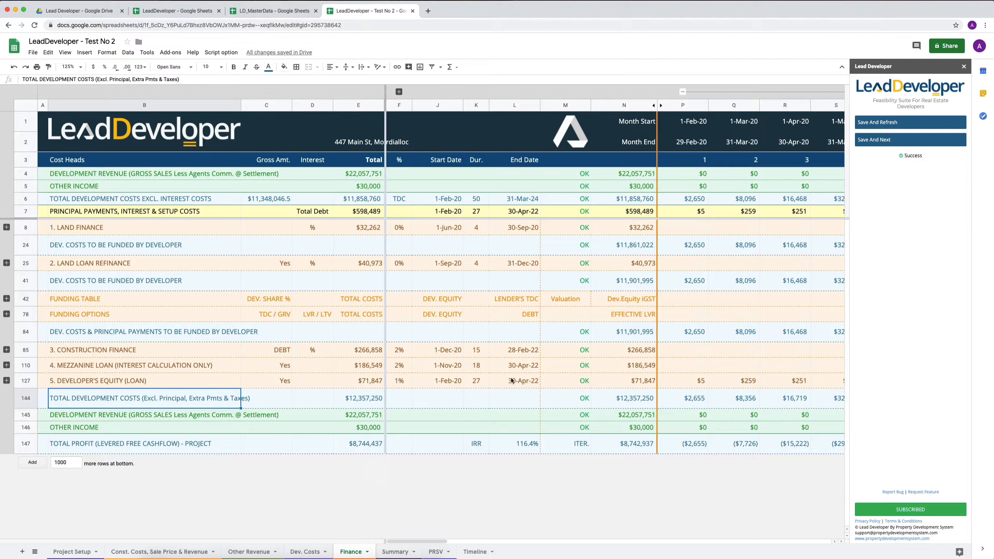
Step: Expand the Funding Table section and review its cost heads and developer share percentages down to the Lender's Calculated TDC row
click(6, 298)
scroll(214, 328, down, 5)
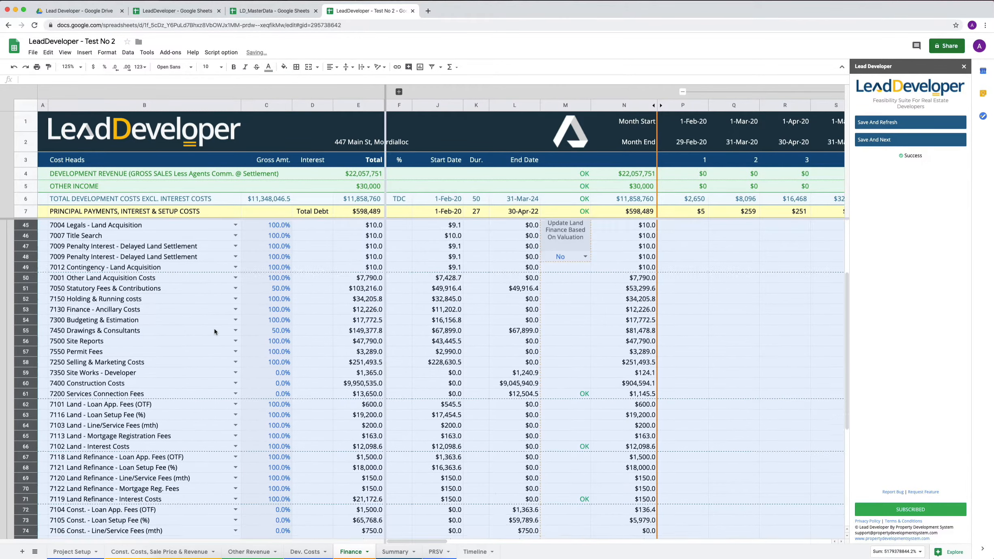
scroll(214, 328, up, 3)
click(330, 323)
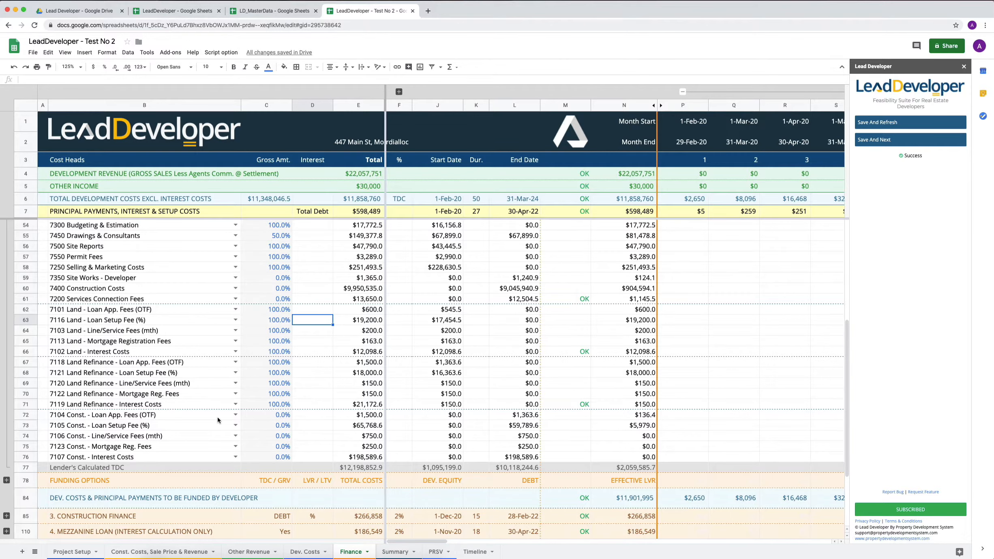
scroll(217, 421, down, 5)
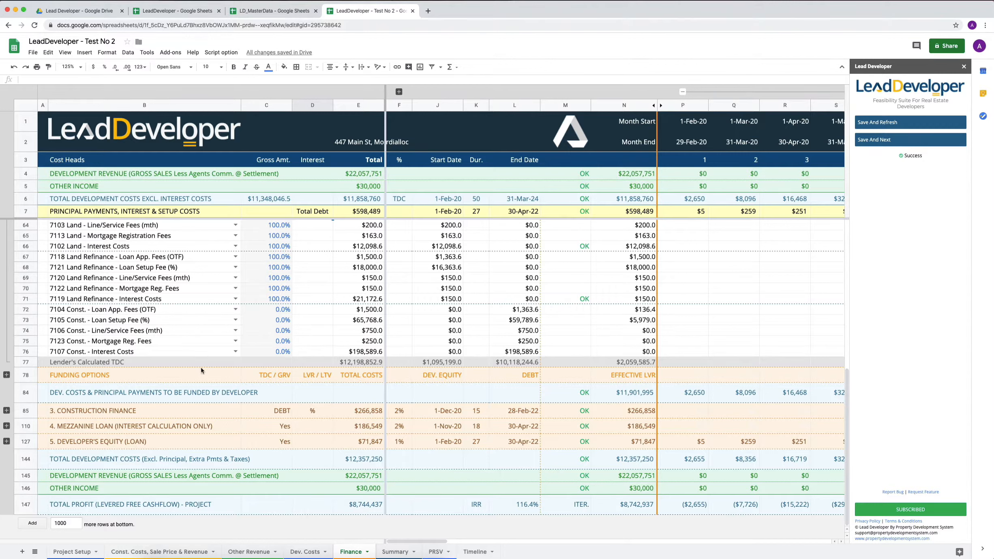
scroll(239, 328, up, 2)
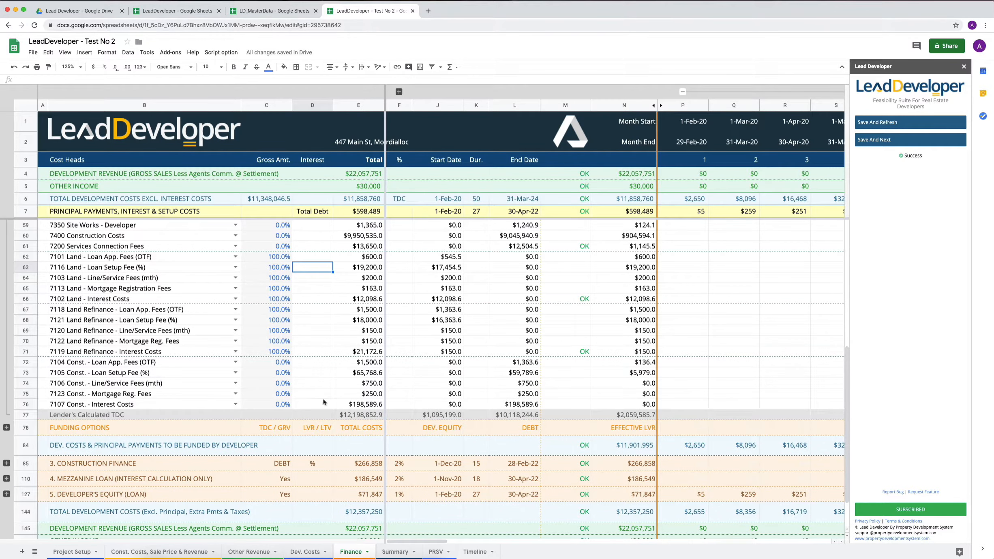
scroll(345, 413, down, 1)
scroll(345, 413, down, 1)
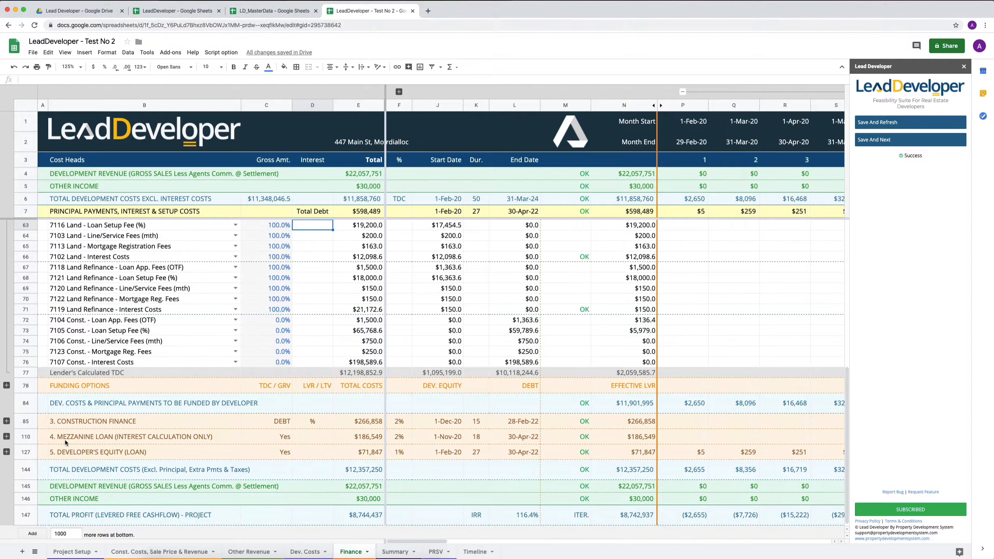
Step: Expand the Construction Finance section and inspect the debt amount for Lender's Calculated TDC
click(6, 422)
scroll(269, 395, down, 5)
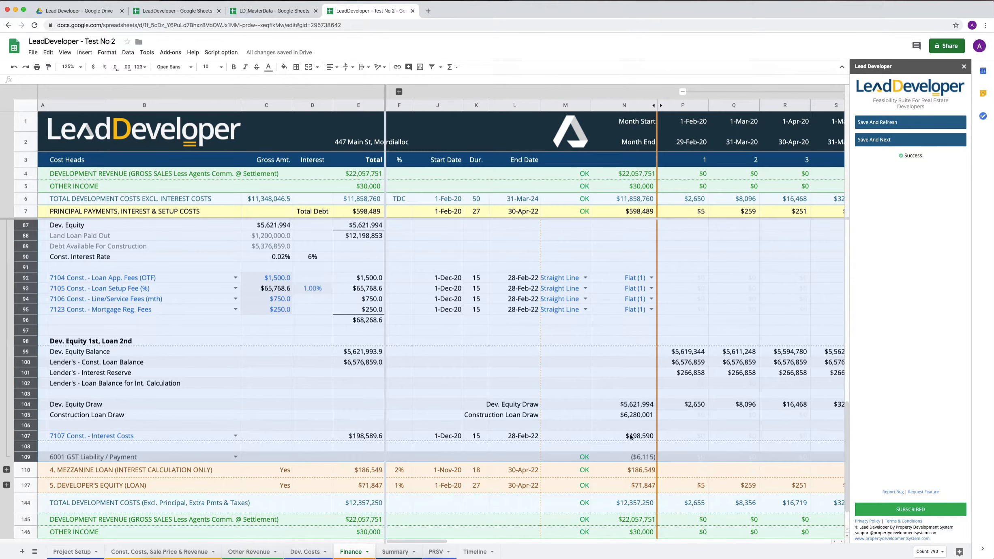
scroll(493, 429, up, 2)
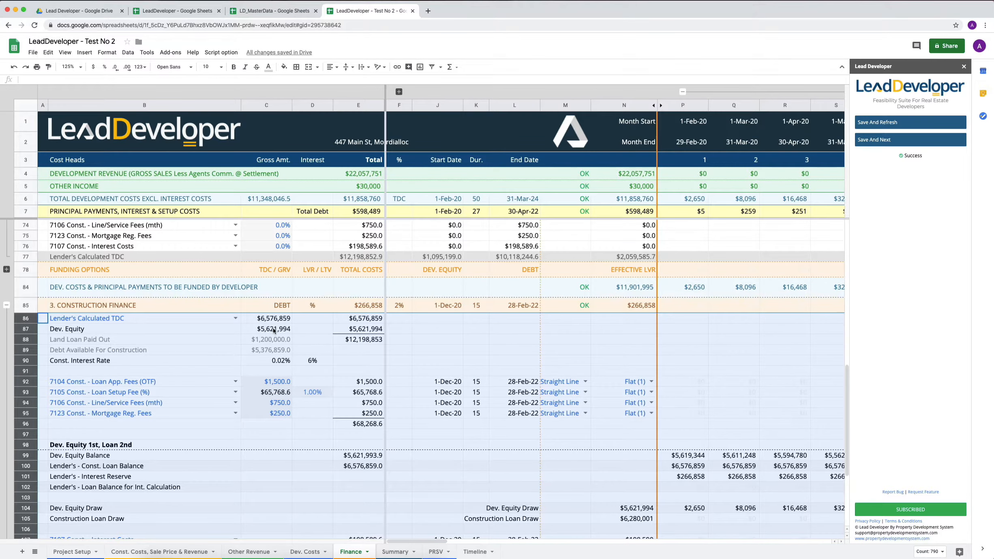
scroll(270, 323, up, 1)
click(268, 363)
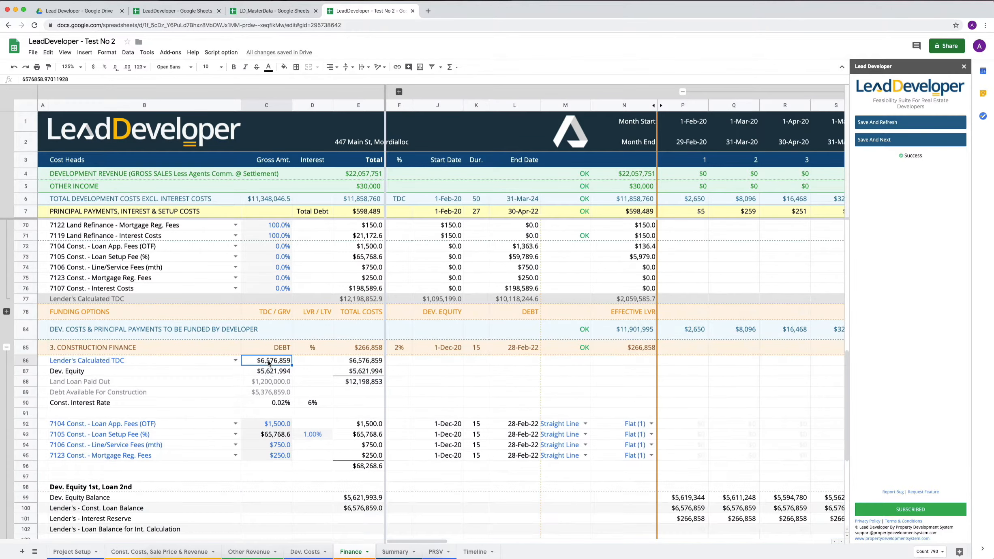
scroll(130, 365, up, 1)
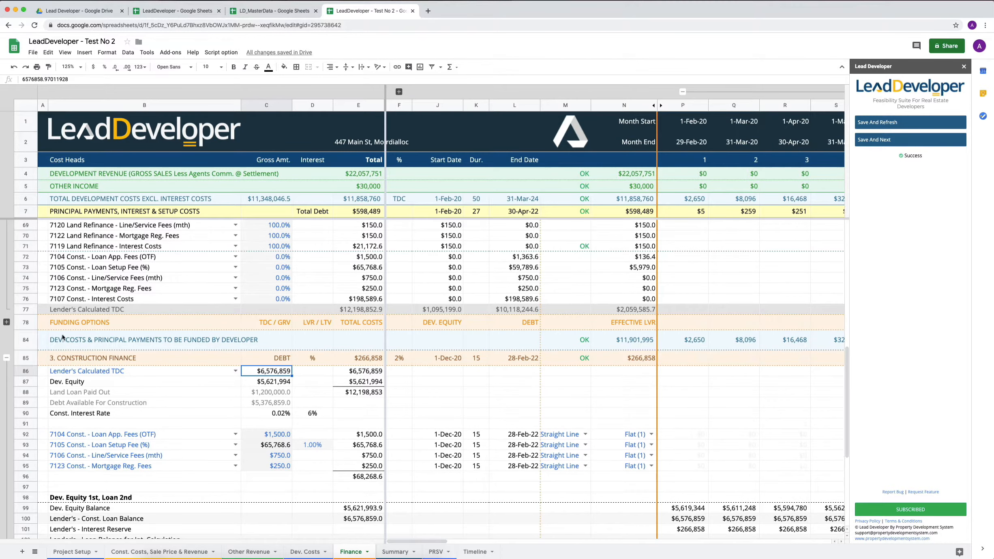
Step: Expand the Funding Options section and compare its Lender's Calculated TDC amount with the lender's TDC total in the Funding Table
click(6, 322)
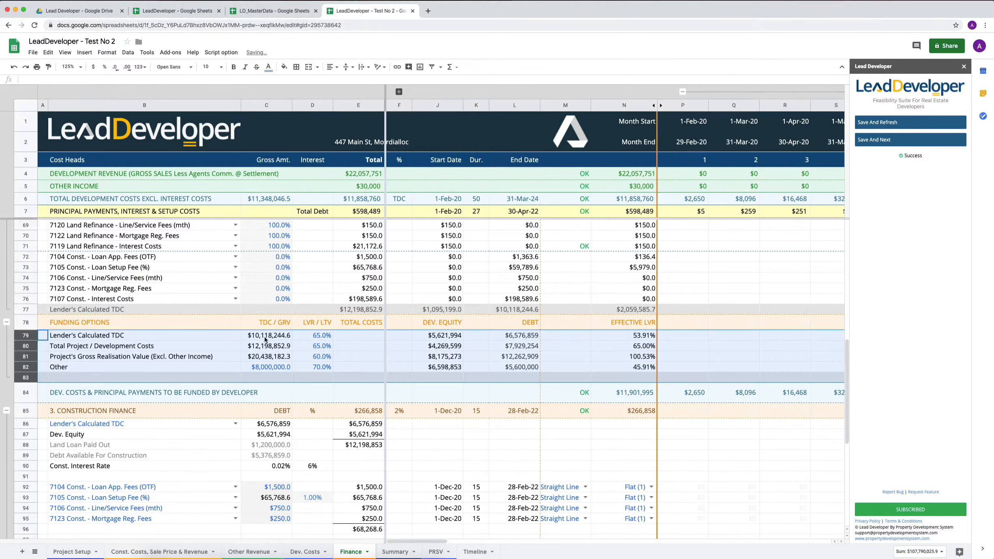
click(269, 336)
click(517, 311)
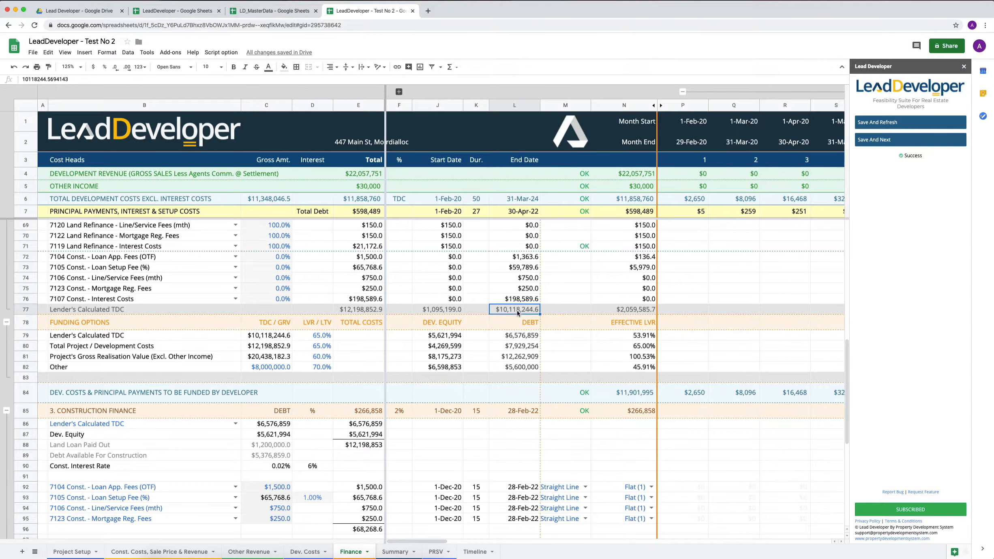
scroll(526, 312, up, 10)
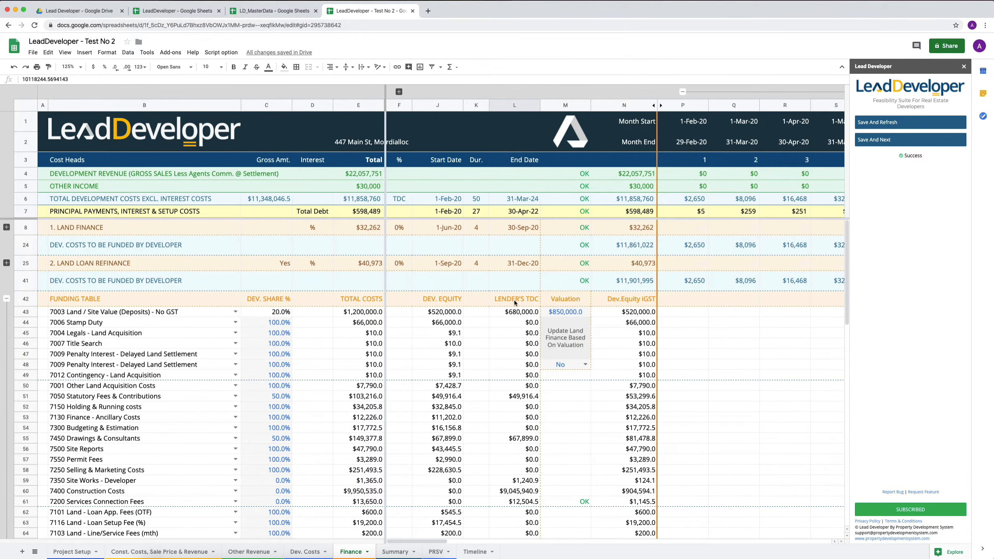
scroll(514, 302, down, 15)
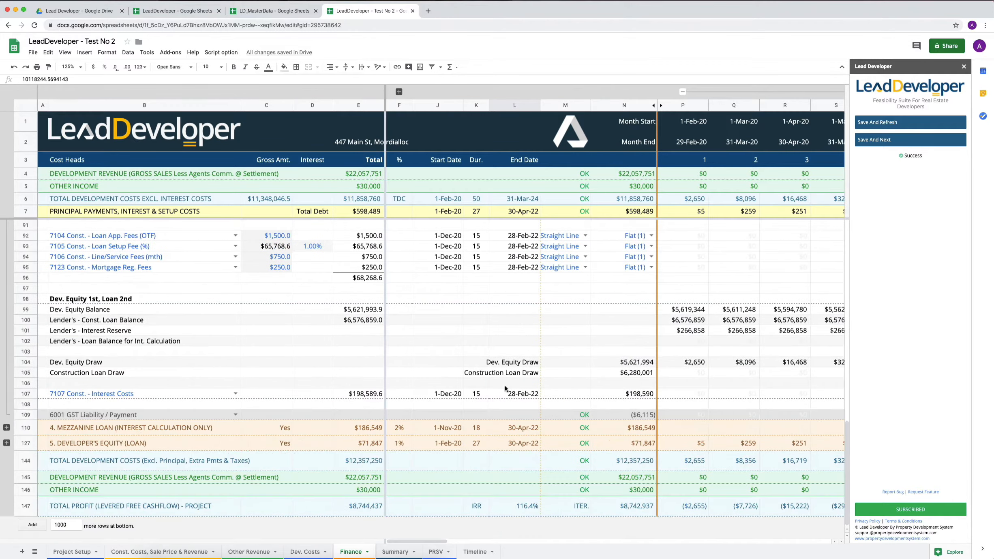
scroll(505, 385, up, 7)
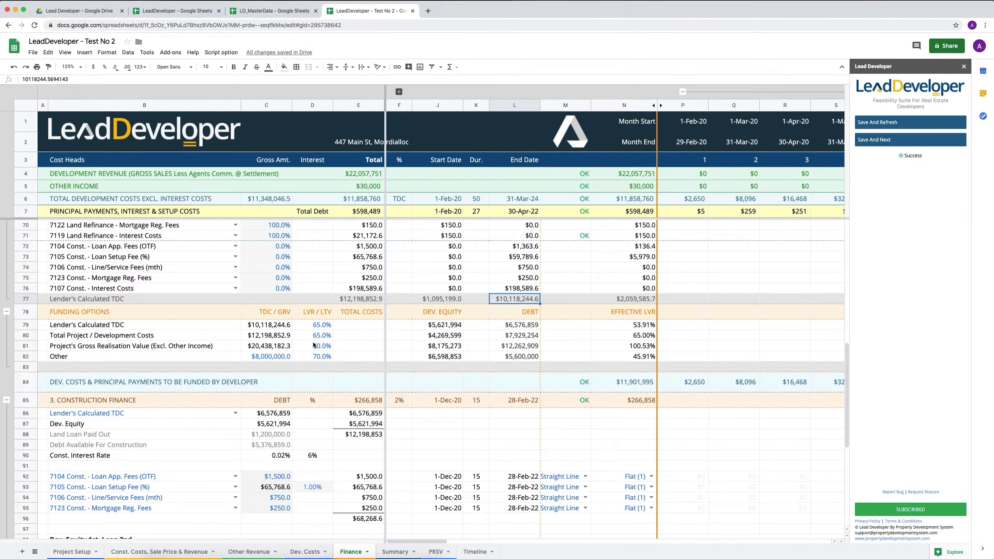
scroll(314, 345, up, 8)
scroll(313, 342, down, 4)
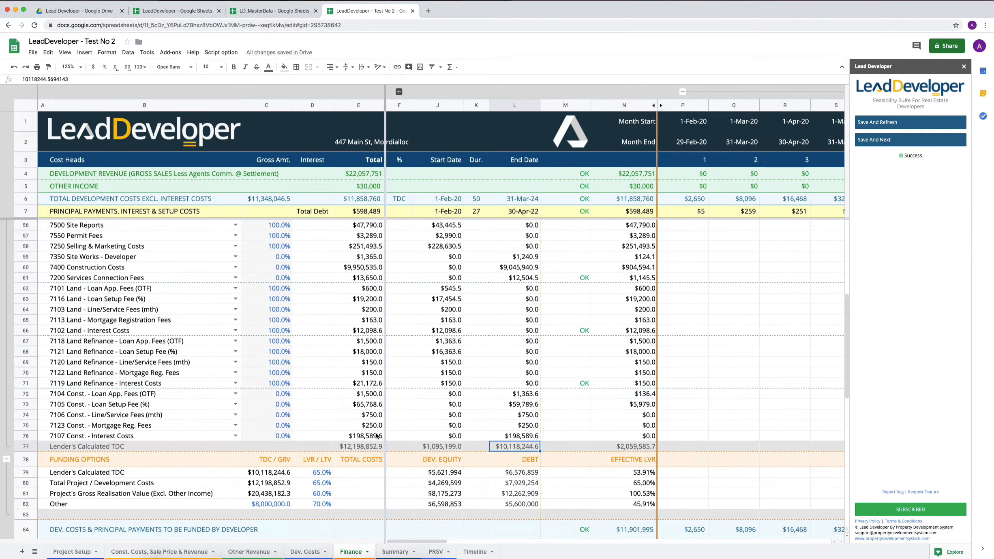
scroll(376, 423, down, 2)
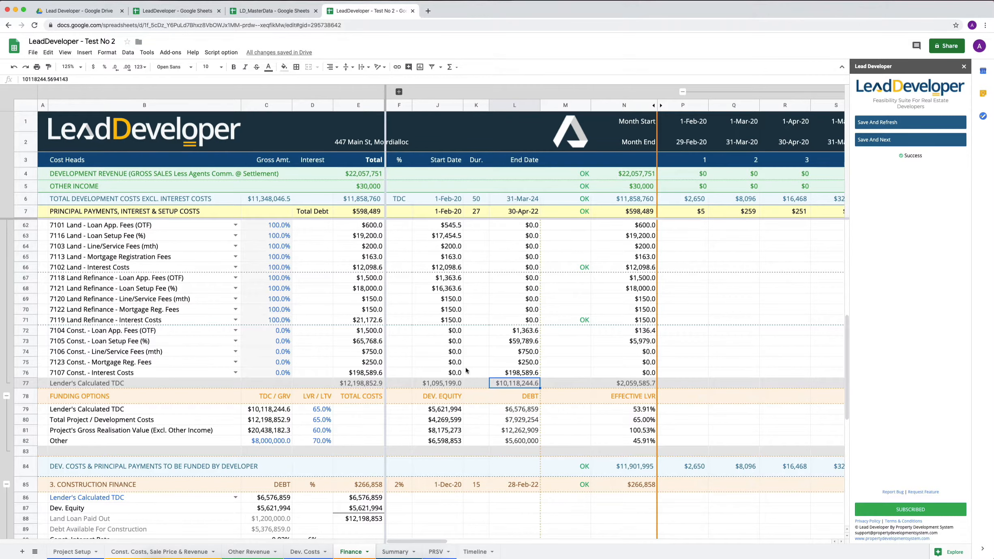
Step: Review the rows from Funding Options through the construction loan draws to the iteration cell in the Total Profit row
scroll(446, 444, down, 9)
scroll(445, 444, down, 2)
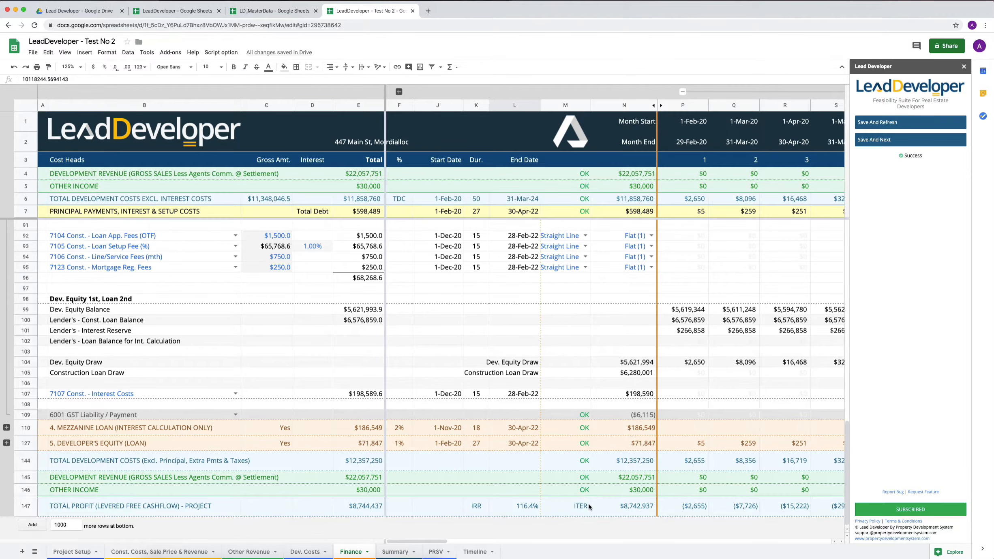
scroll(586, 509, up, 5)
scroll(586, 509, up, 4)
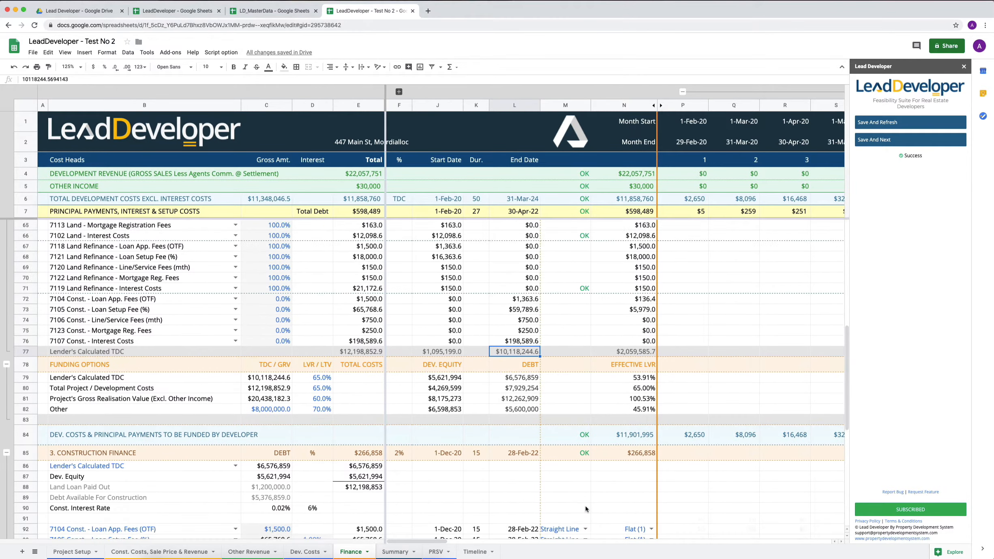
scroll(259, 418, down, 2)
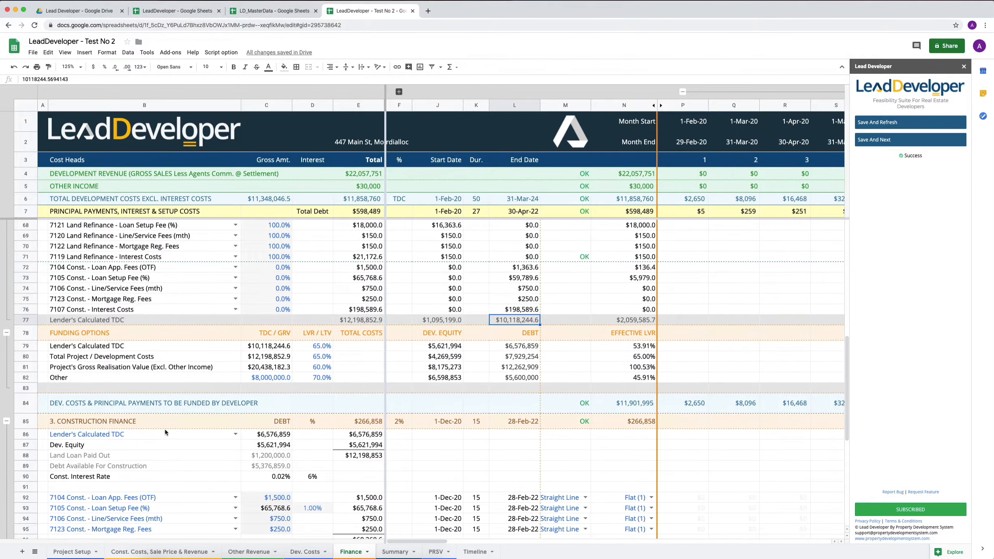
Step: Select the funding basis cell in Construction Finance and examine it against the Funding Options and the Total Profit row's iteration cell
click(136, 437)
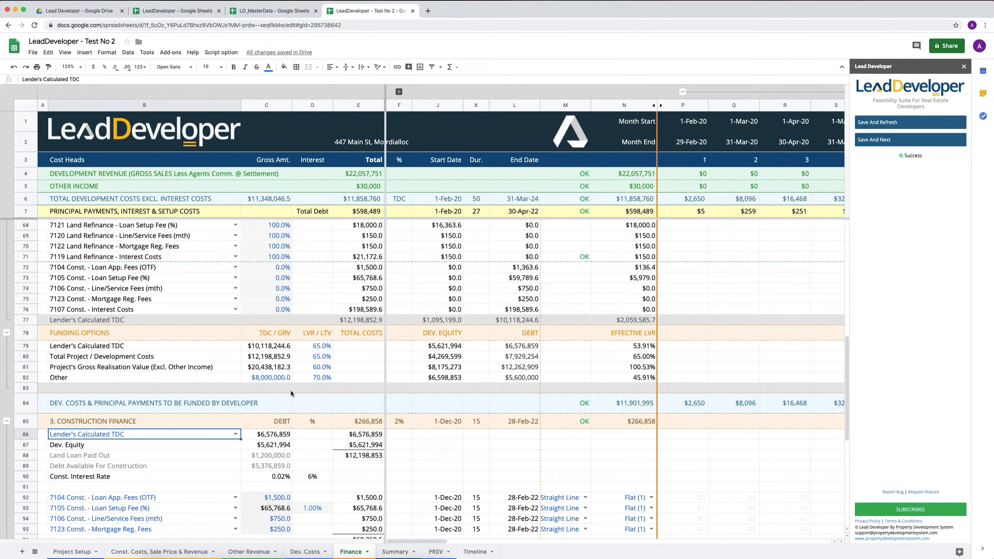
scroll(291, 393, down, 8)
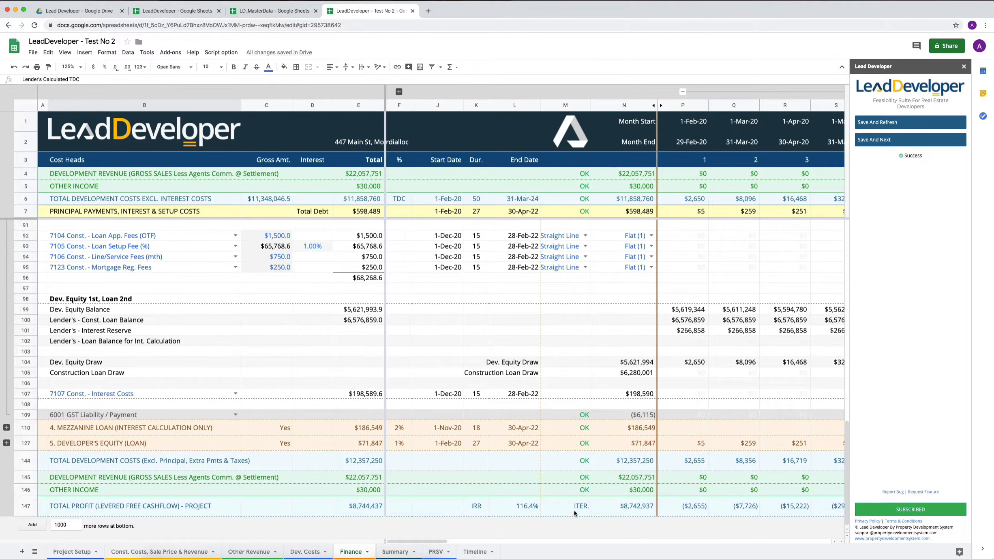
scroll(519, 522, up, 7)
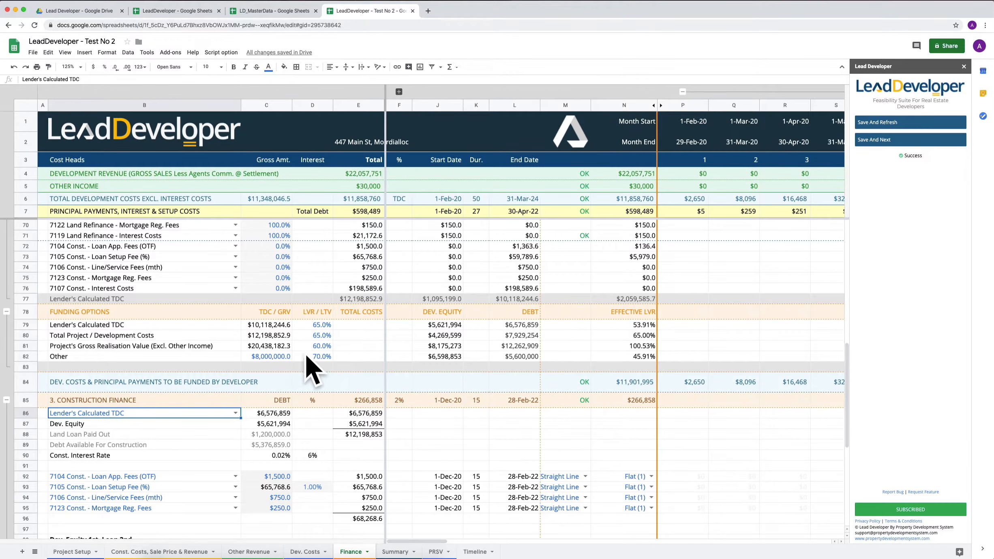
scroll(410, 406, down, 7)
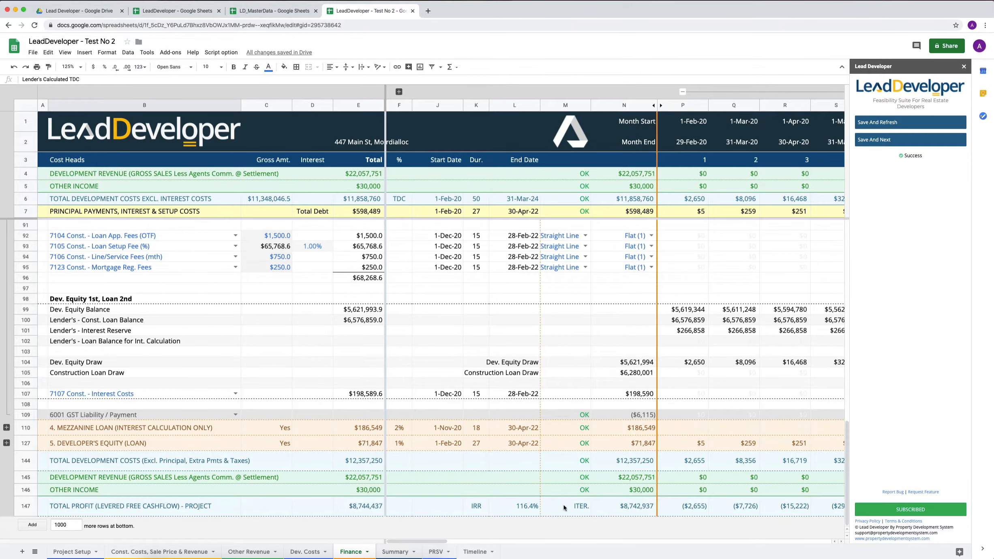
scroll(393, 494, up, 1)
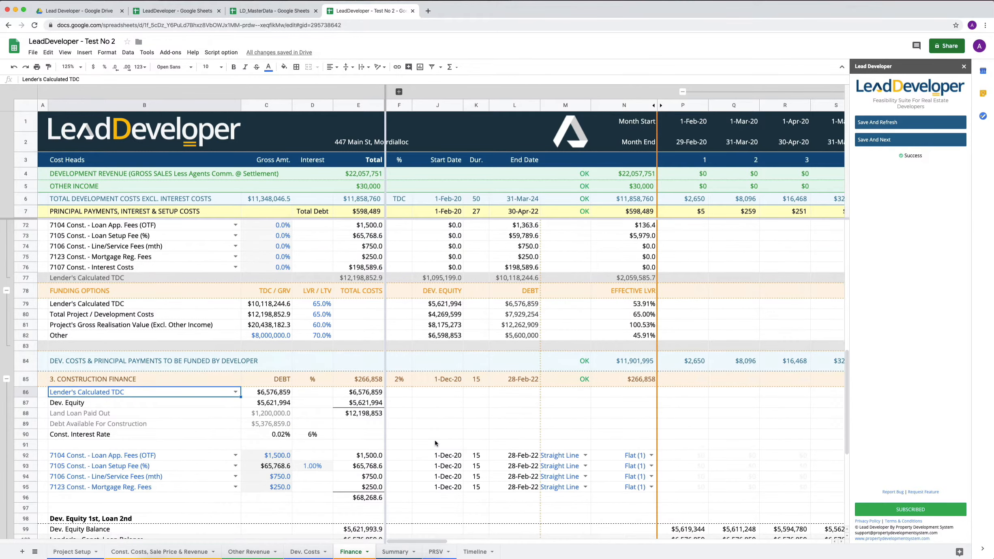
scroll(436, 444, down, 3)
scroll(481, 464, down, 3)
scroll(701, 469, up, 3)
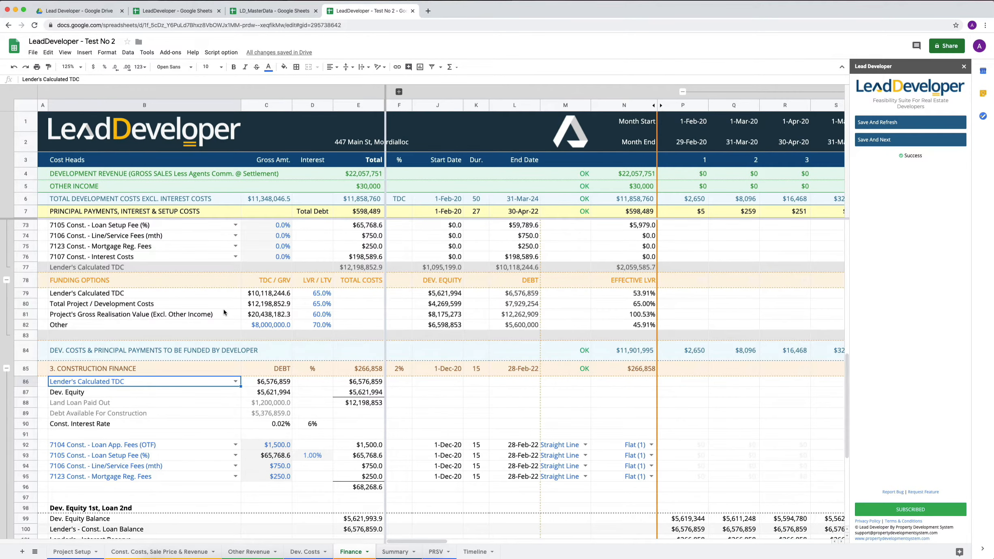
scroll(273, 289, down, 5)
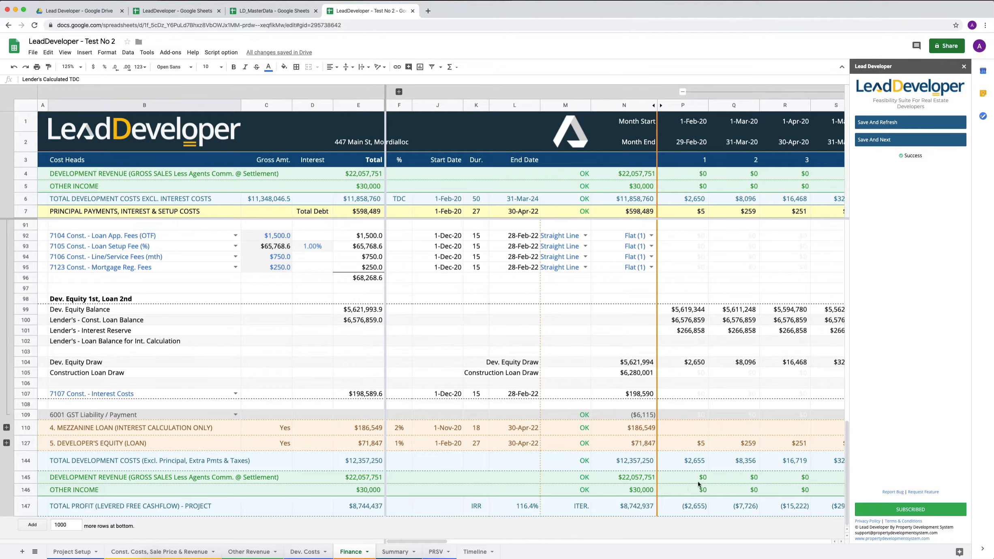
scroll(684, 442, up, 5)
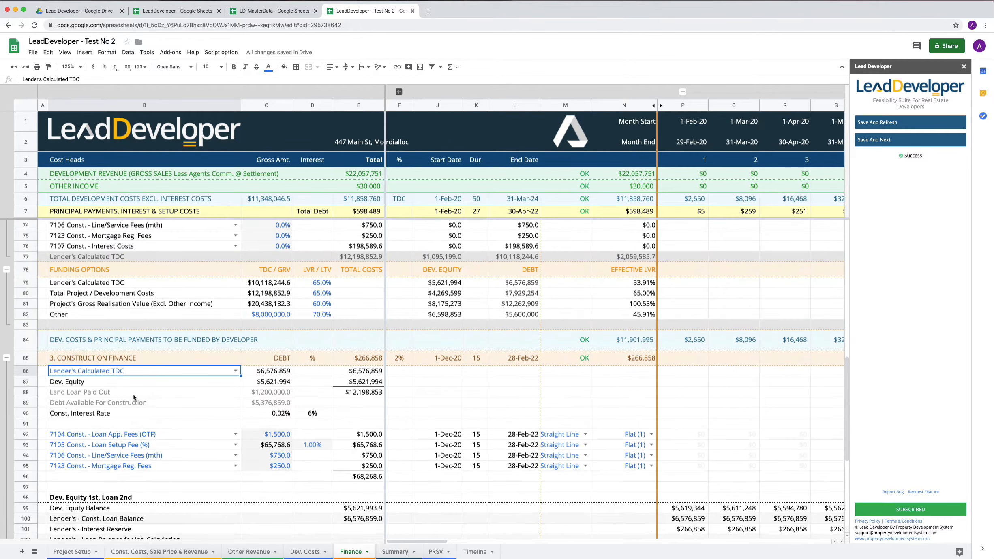
Step: Collapse the Construction Finance and Funding Options sections and return to the start of the Funding Table
click(6, 358)
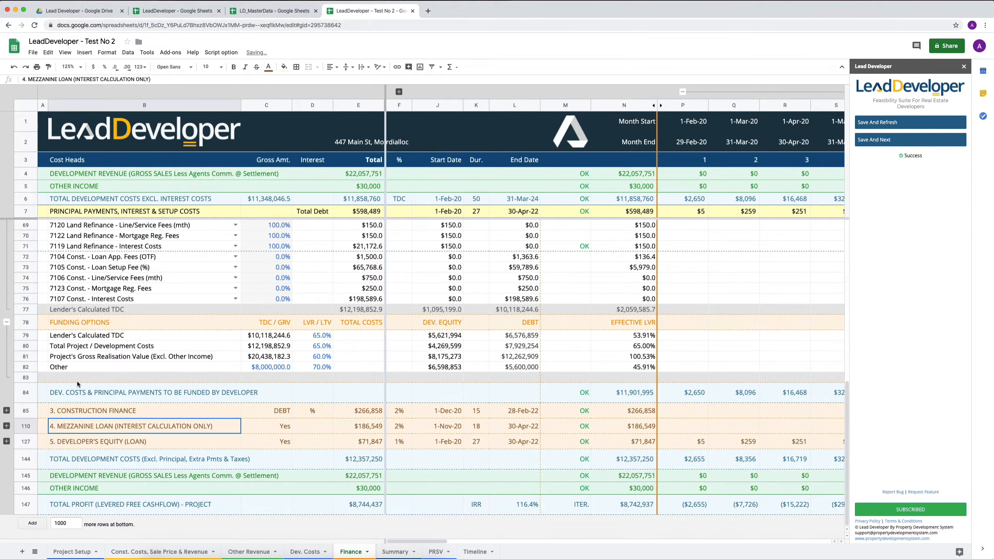
click(7, 323)
scroll(106, 364, up, 10)
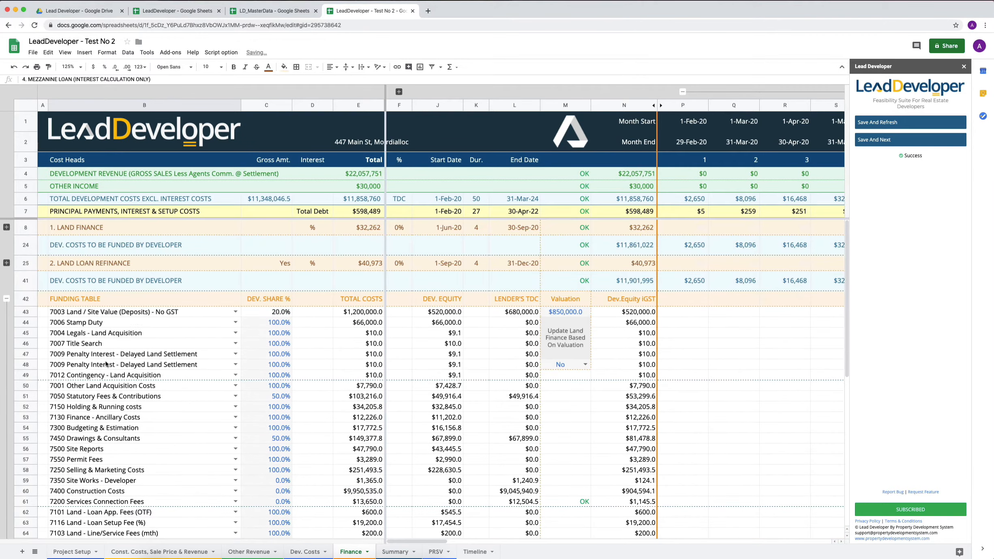
Step: Examine the Funding Table's Valuation block and the total cost of the 7003 Land / Site Value row
click(138, 336)
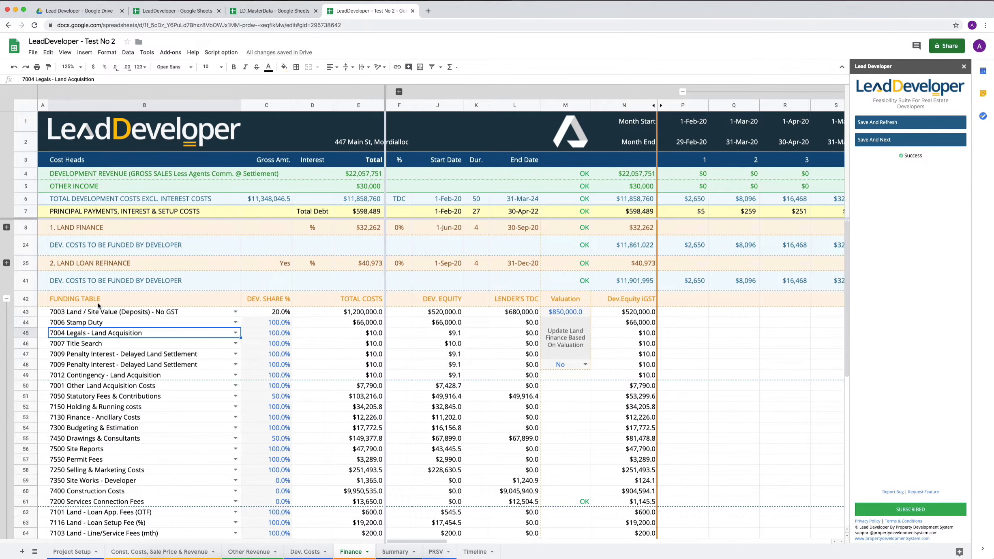
drag(566, 298, 566, 366)
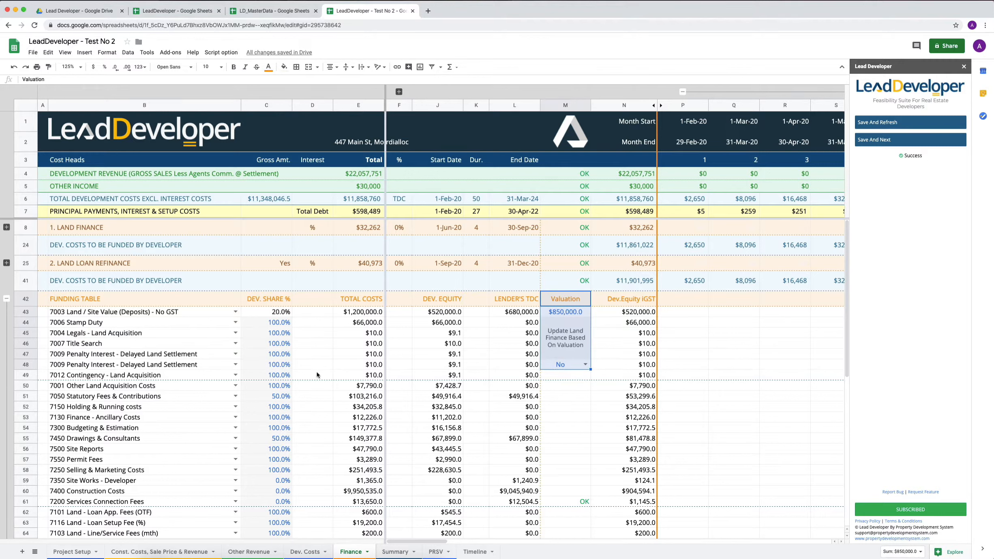
click(356, 313)
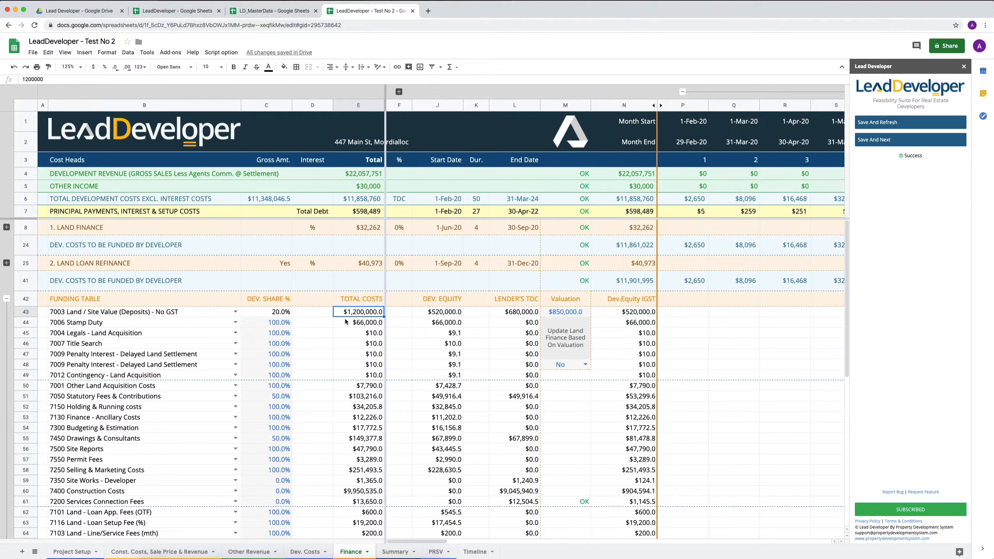
Step: Expand the Land Finance section and compare the land value with the valuation amount in the Funding Table
click(7, 227)
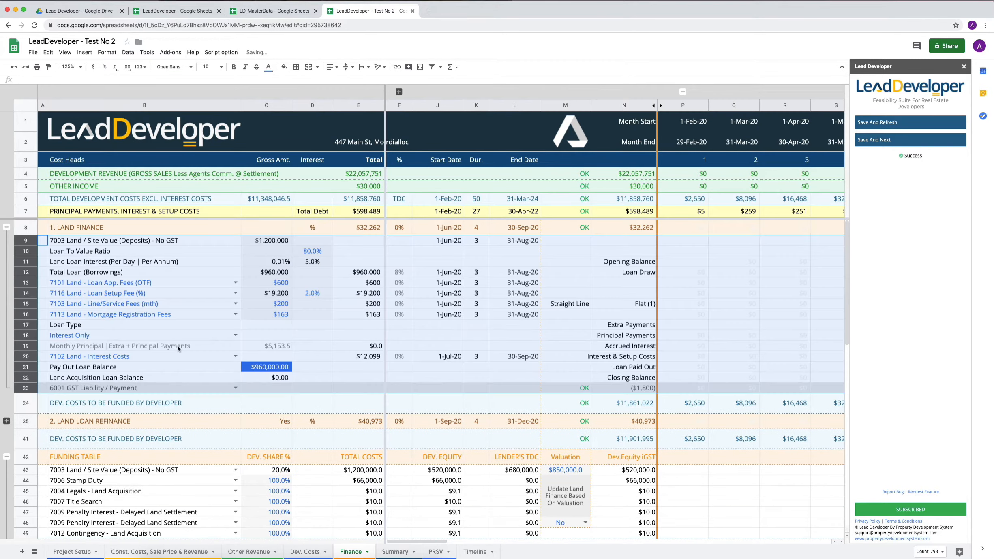
scroll(375, 347, down, 3)
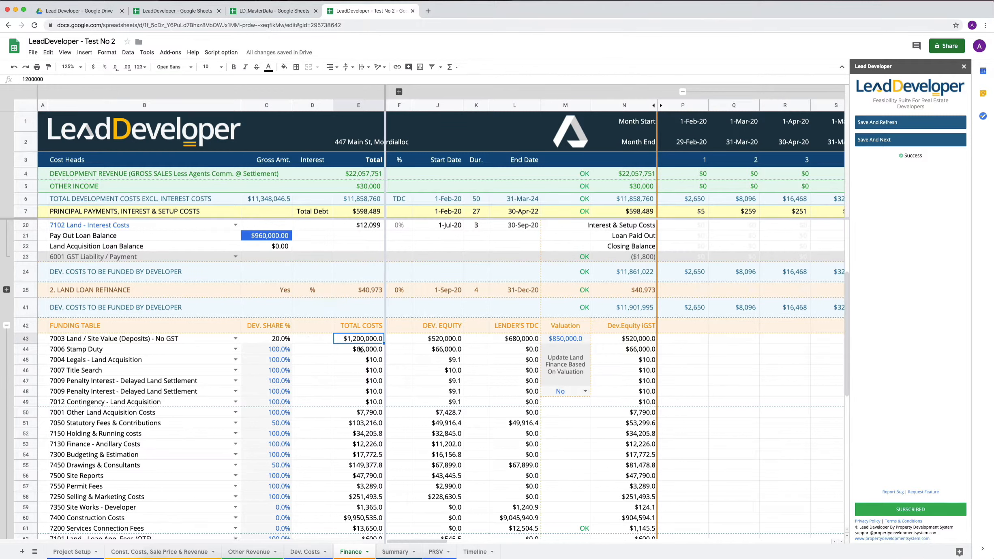
click(569, 338)
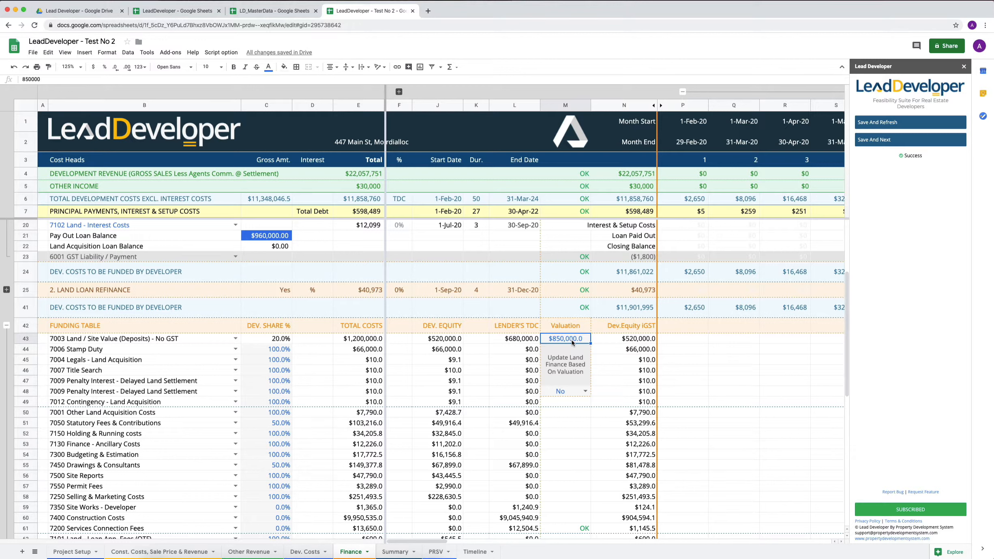
Step: Set the Funding Table's Update Land Finance Based On Valuation option to Yes
click(550, 359)
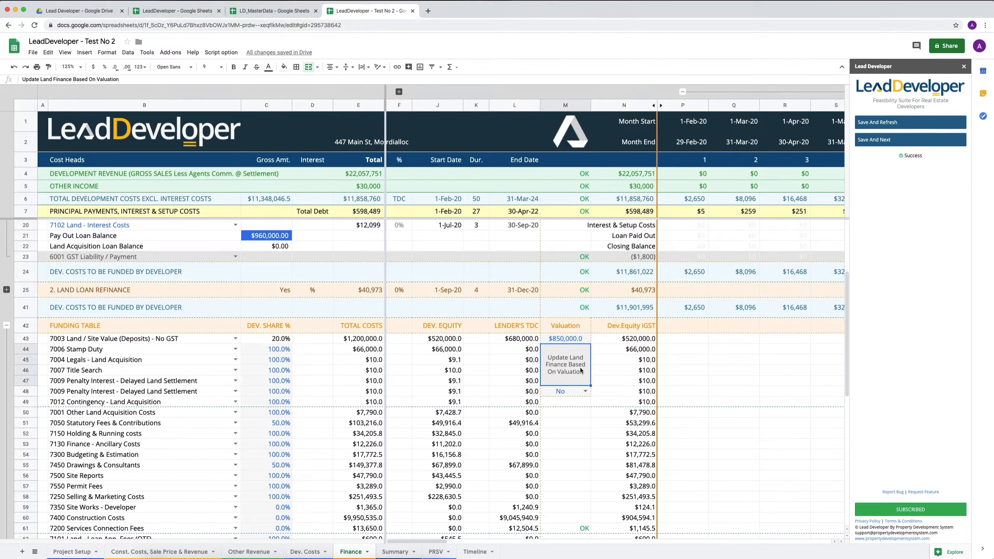
click(558, 392)
click(585, 392)
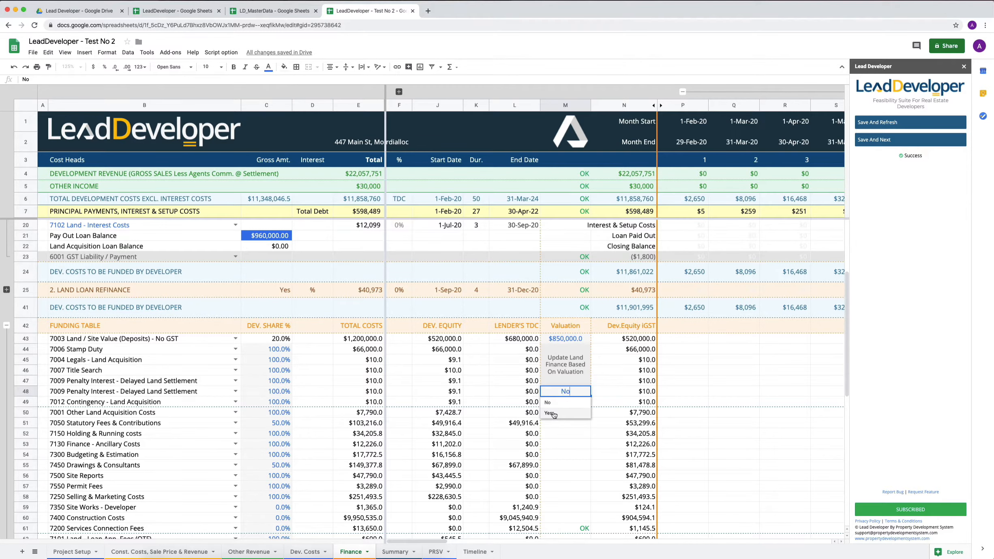
click(554, 412)
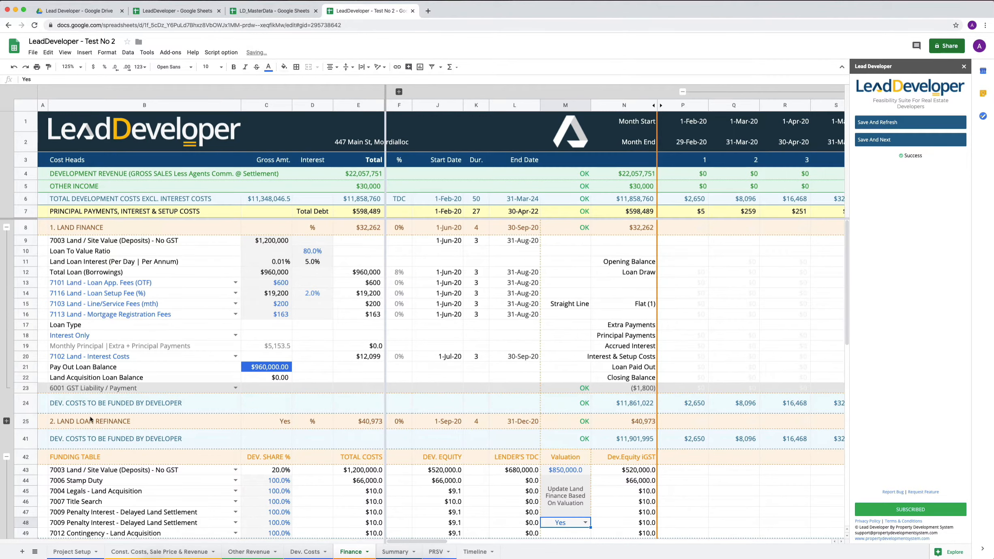
Step: Expand the Land Loan Refinance section, and save and refresh the Finance sheet to apply the valuation option
click(7, 421)
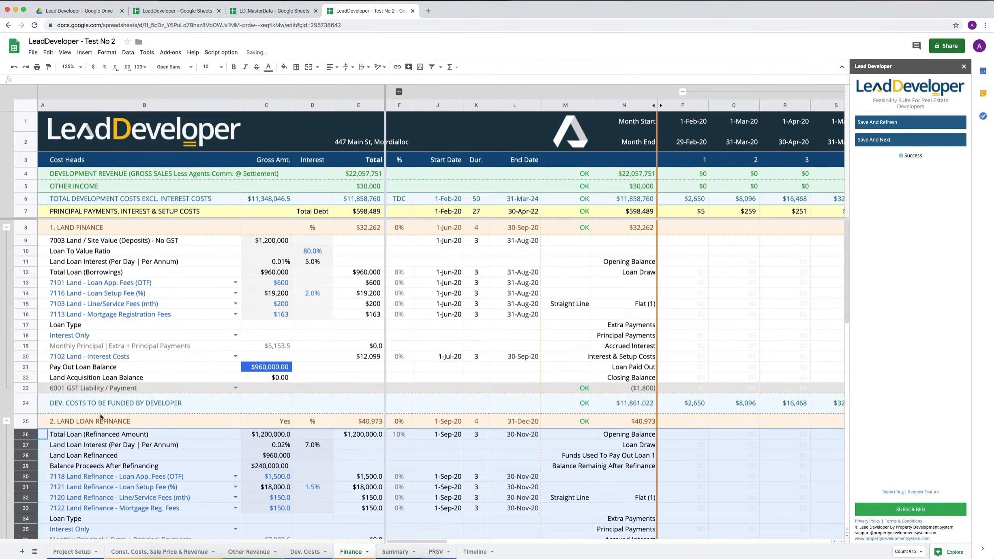
scroll(230, 336, down, 7)
scroll(230, 336, up, 3)
scroll(230, 336, down, 6)
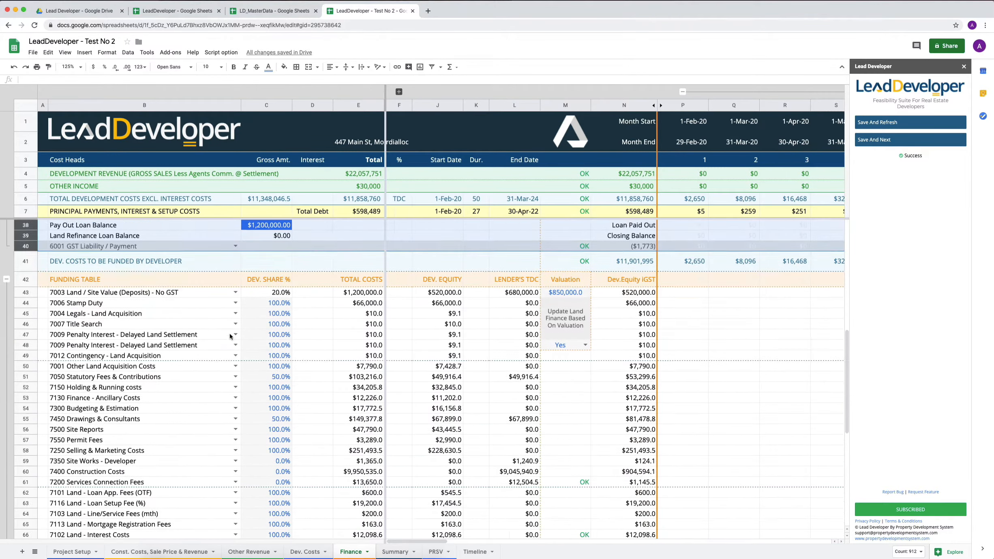
scroll(229, 337, up, 6)
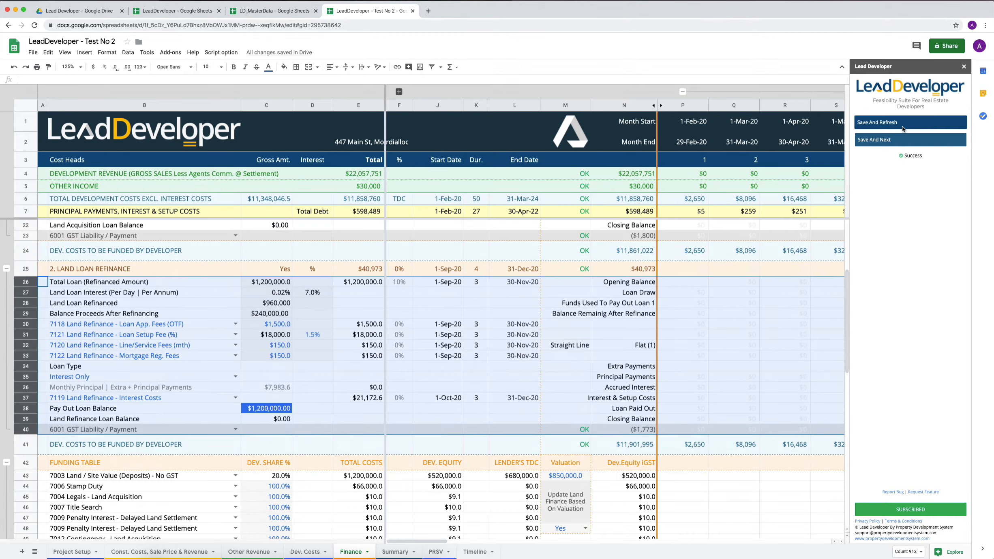
click(889, 125)
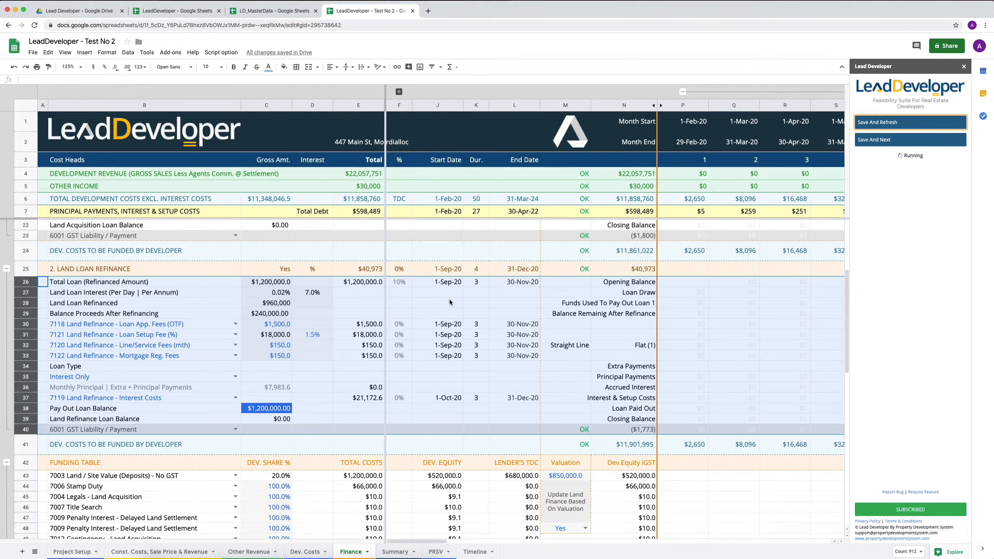
Step: Clear the Pay Out Loan Balance amounts in both the Land Finance and Land Loan Refinance sections
scroll(379, 308, up, 5)
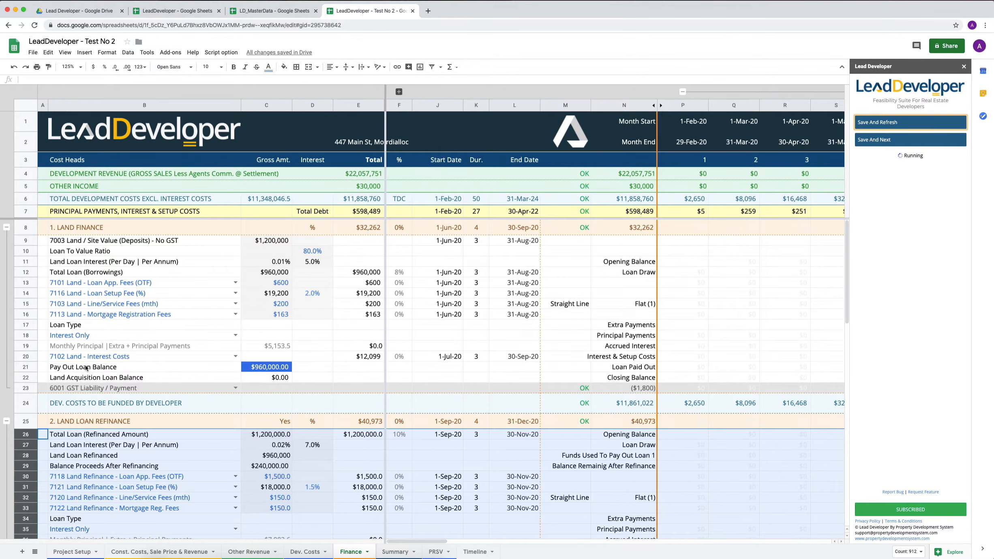
scroll(259, 366, down, 5)
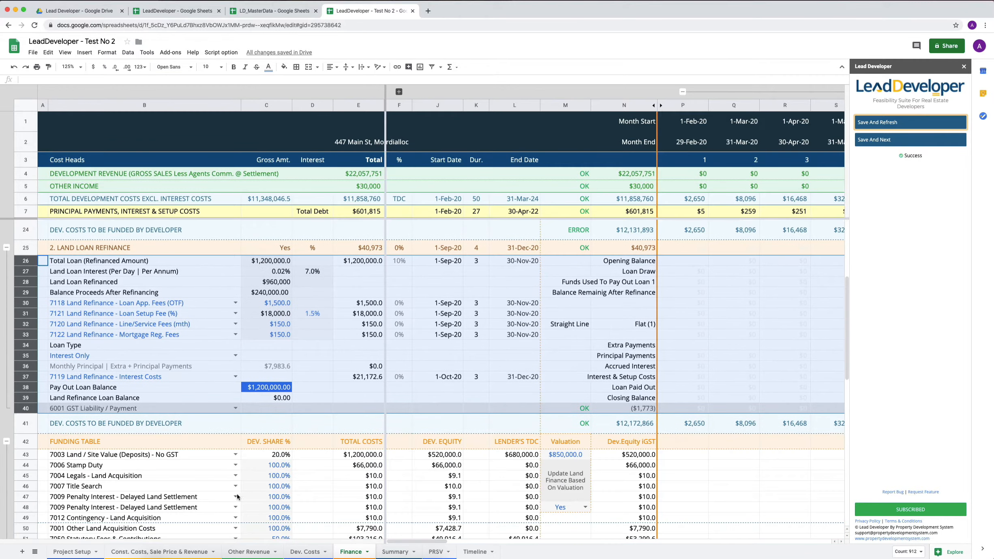
scroll(336, 412, up, 5)
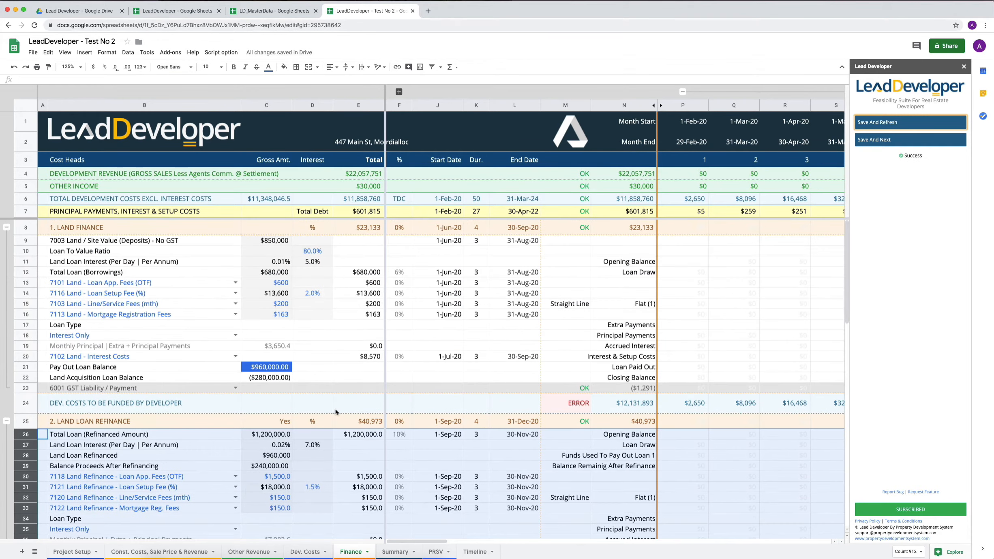
click(271, 369)
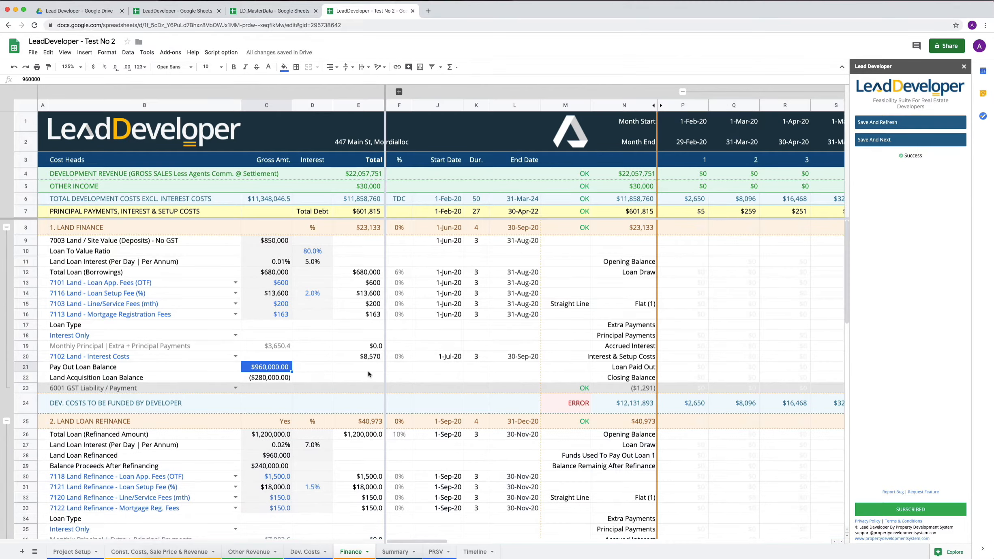
key(Delete)
scroll(403, 397, down, 6)
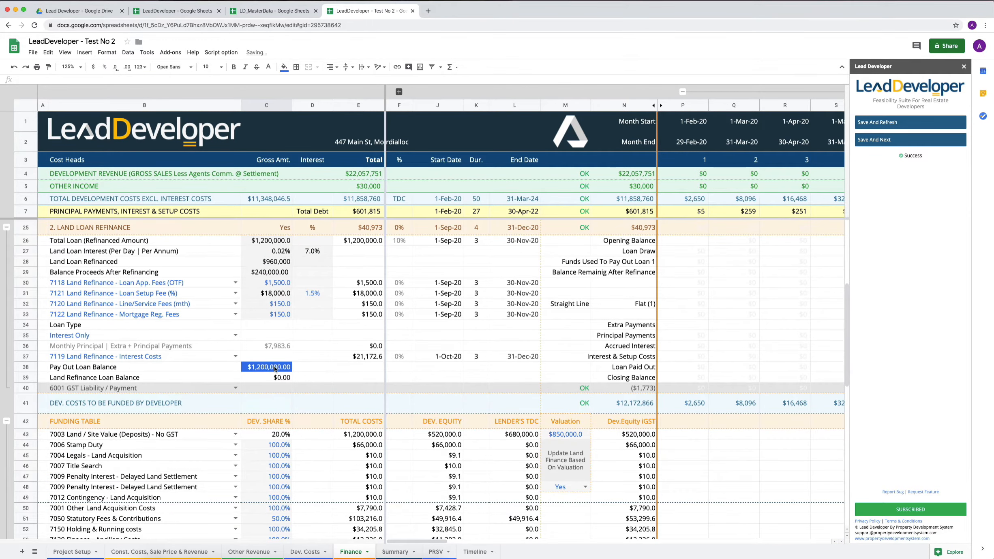
scroll(403, 397, down, 5)
scroll(498, 271, up, 4)
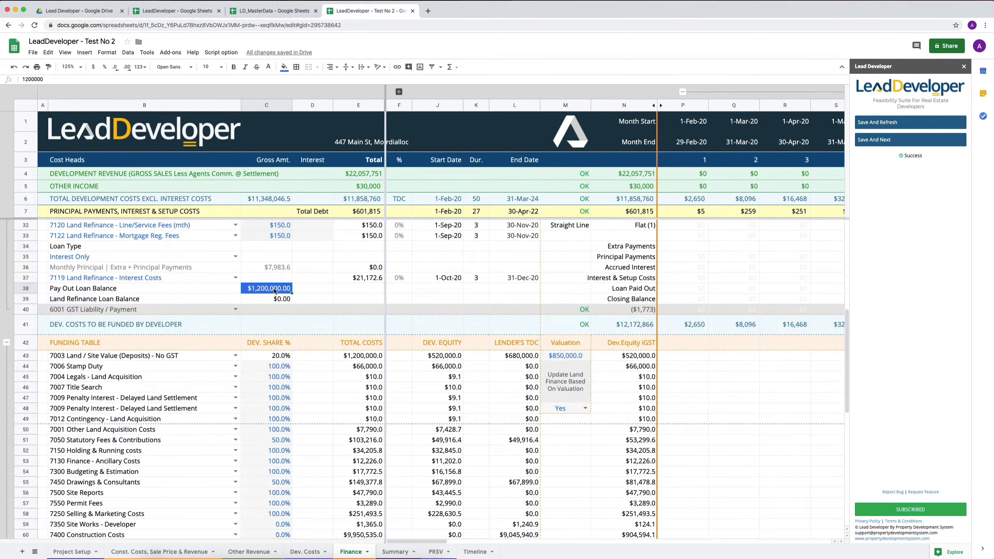
key(Delete)
Step: Expand the Construction Finance section below the Funding Options and examine its loan and equity figures
scroll(275, 292, down, 10)
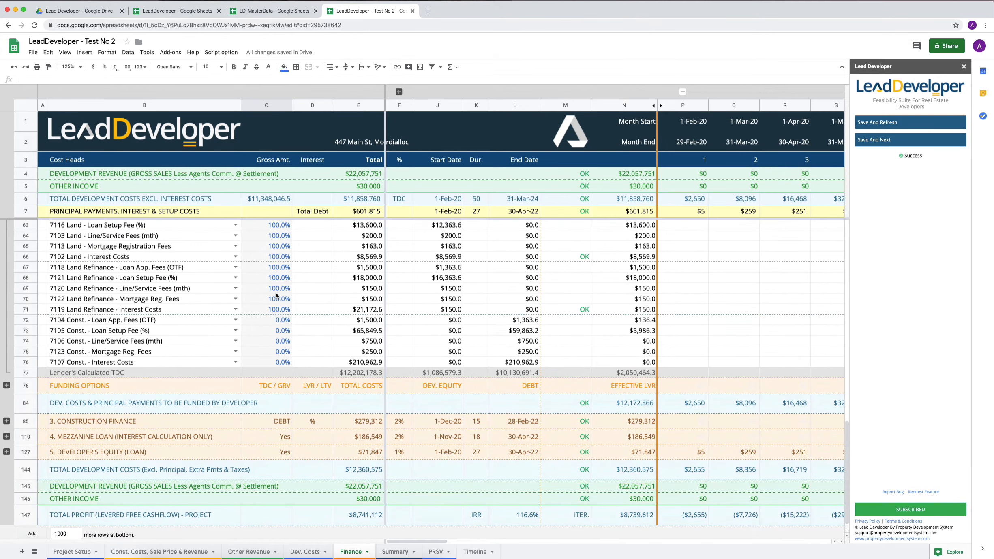
scroll(276, 293, down, 1)
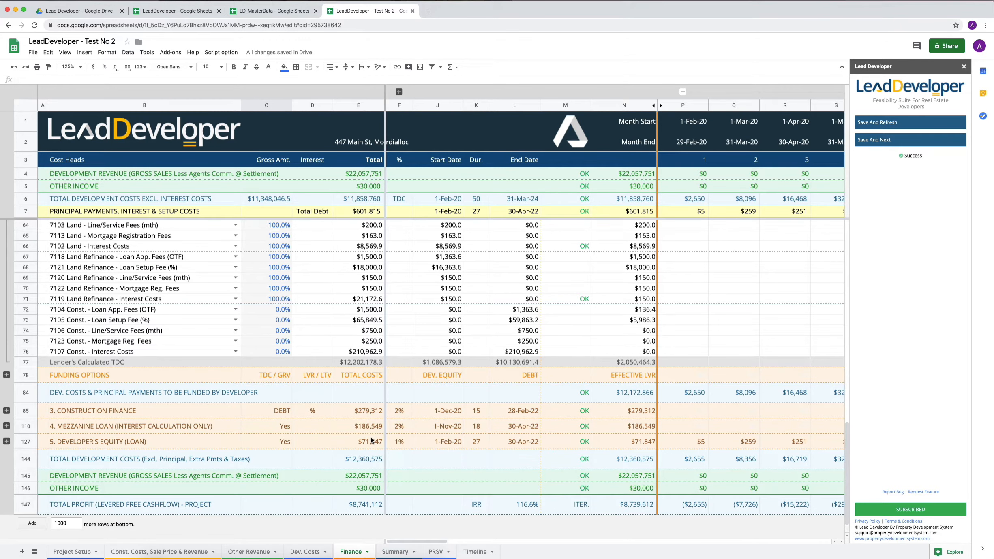
click(7, 411)
scroll(250, 416, down, 5)
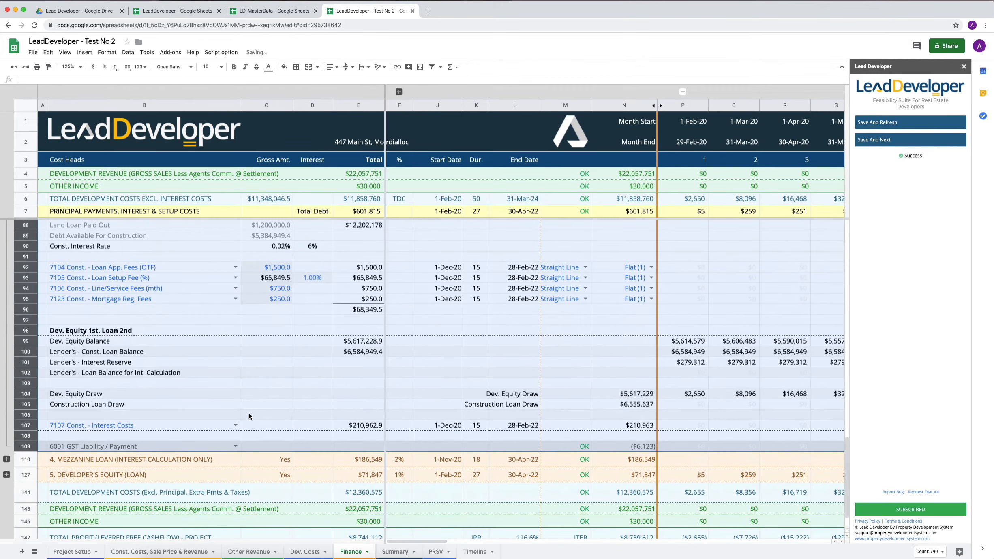
Step: Save and refresh the sheet with both payout cells empty, and examine the loan balances in the two land loan sections
scroll(249, 416, up, 7)
scroll(249, 416, up, 10)
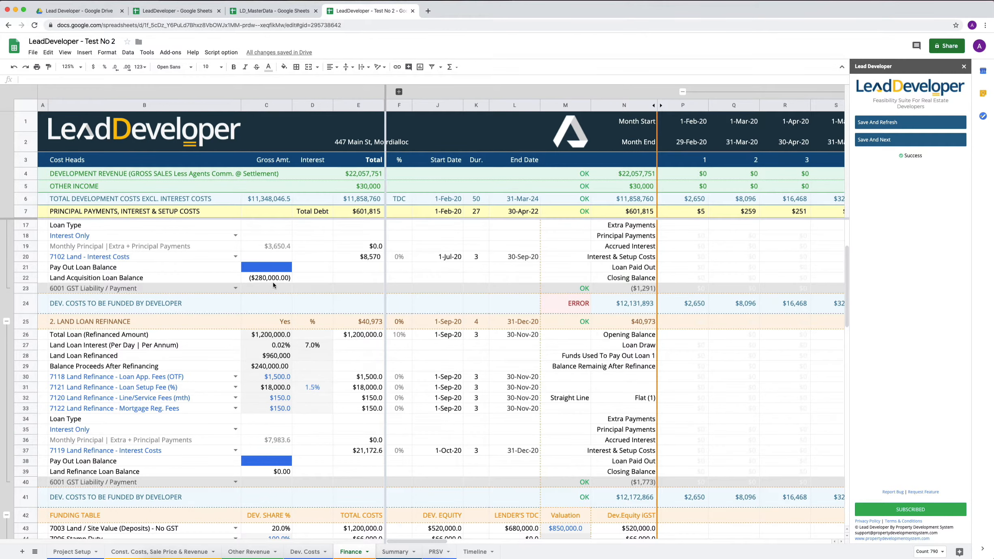
scroll(273, 285, up, 3)
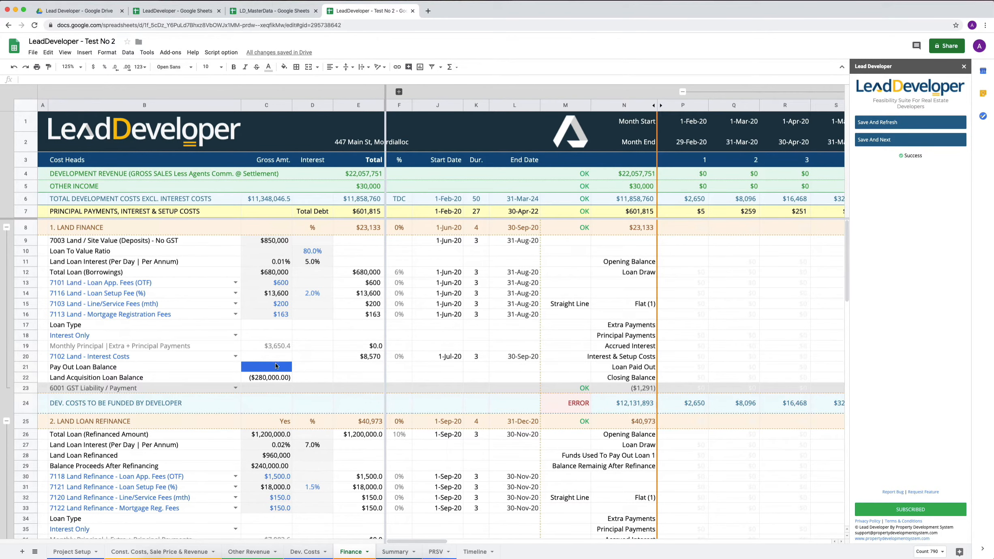
click(877, 123)
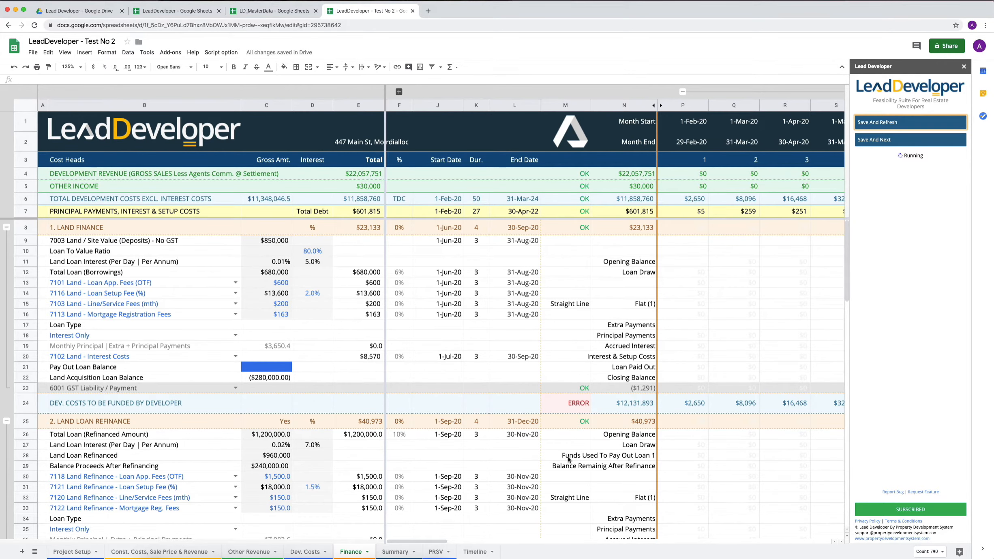
scroll(568, 458, down, 10)
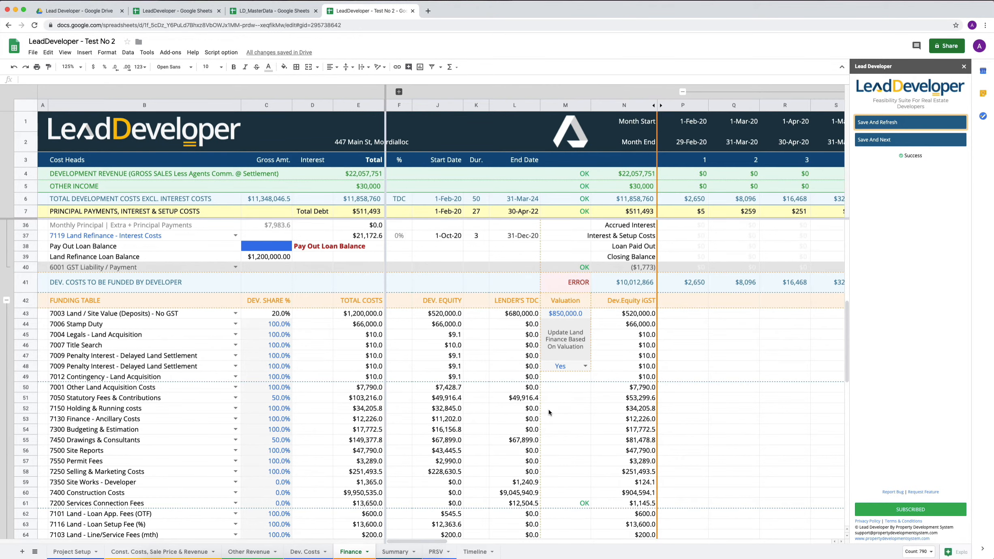
scroll(548, 409, up, 7)
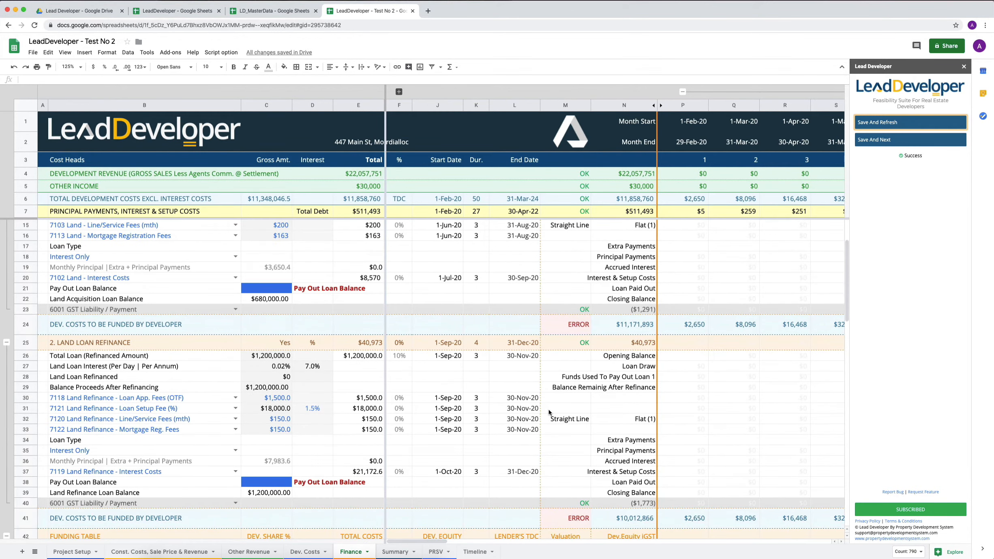
scroll(548, 409, up, 3)
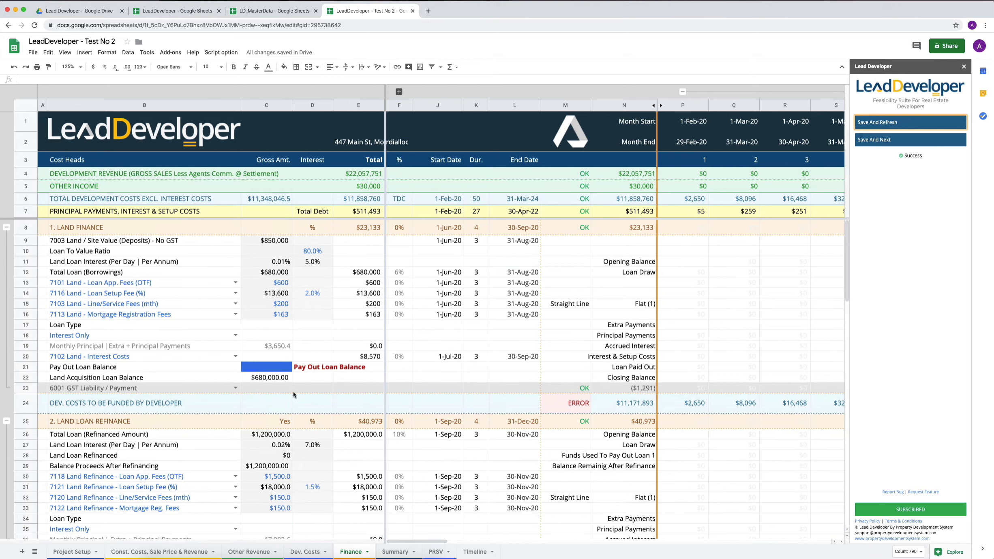
Step: Set the Pay Out Loan Balance in the Land Finance section to 680000
click(263, 369)
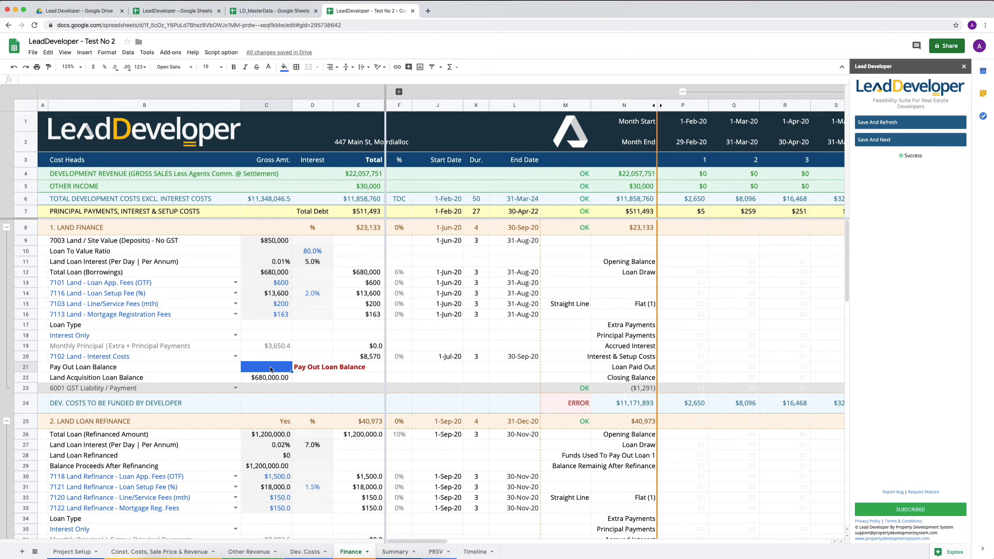
text(680)
text(000)
key(Return)
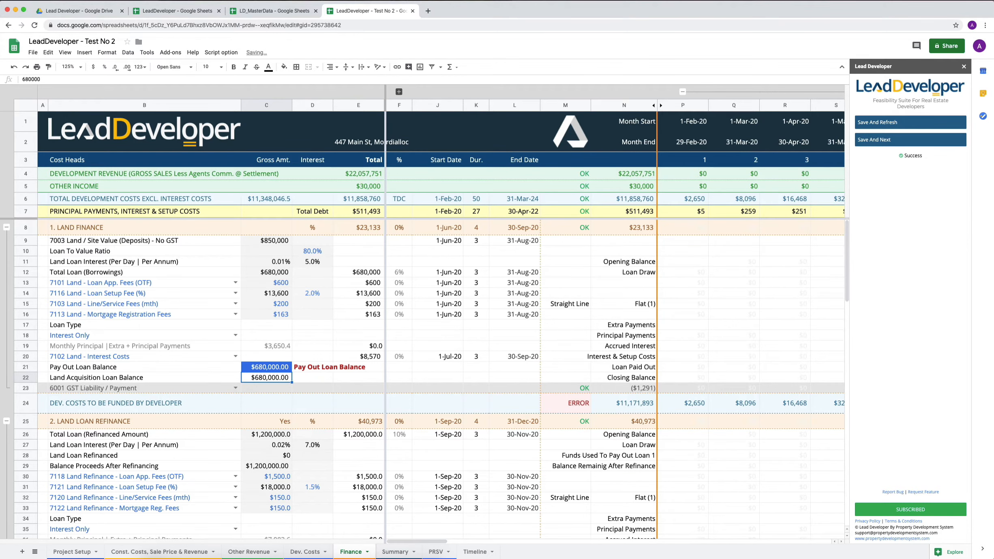
Step: Set the Pay Out Loan Balance in the Land Loan Refinance section to 1200000
scroll(273, 402, down, 5)
click(274, 402)
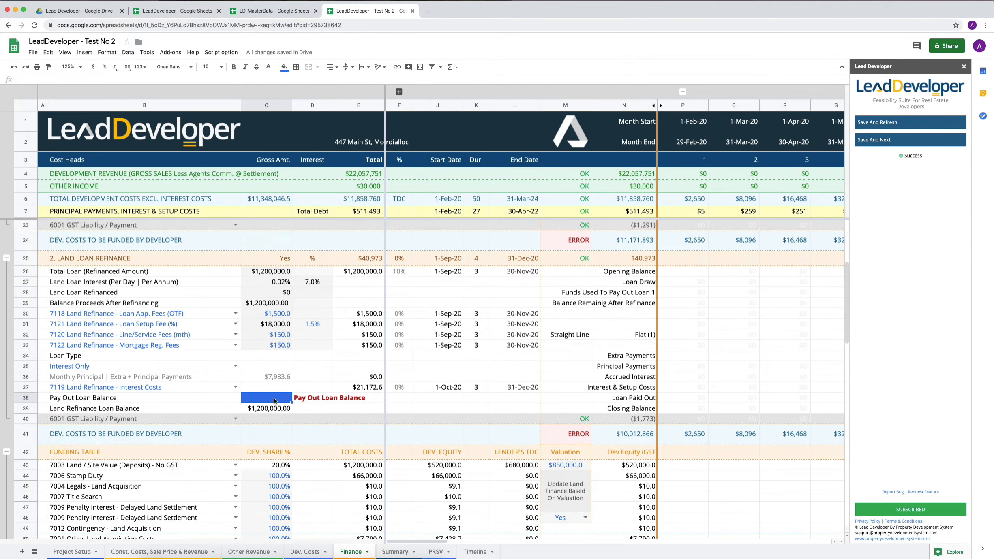
text(1200000)
key(Return)
key(Up)
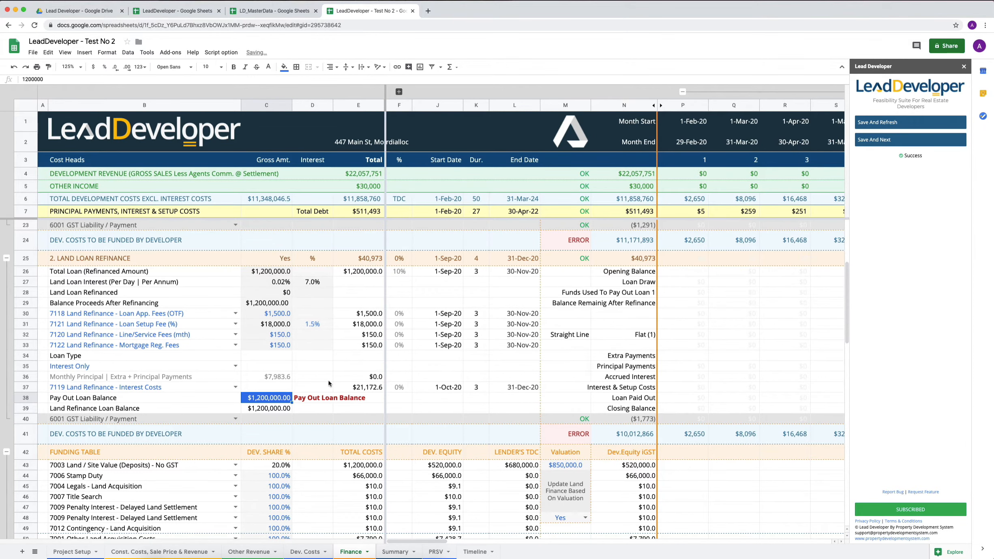
Step: Check the status cells through the Funding Table and Construction Finance, and save and refresh with the new payout amounts
scroll(432, 335, down, 3)
scroll(432, 336, down, 10)
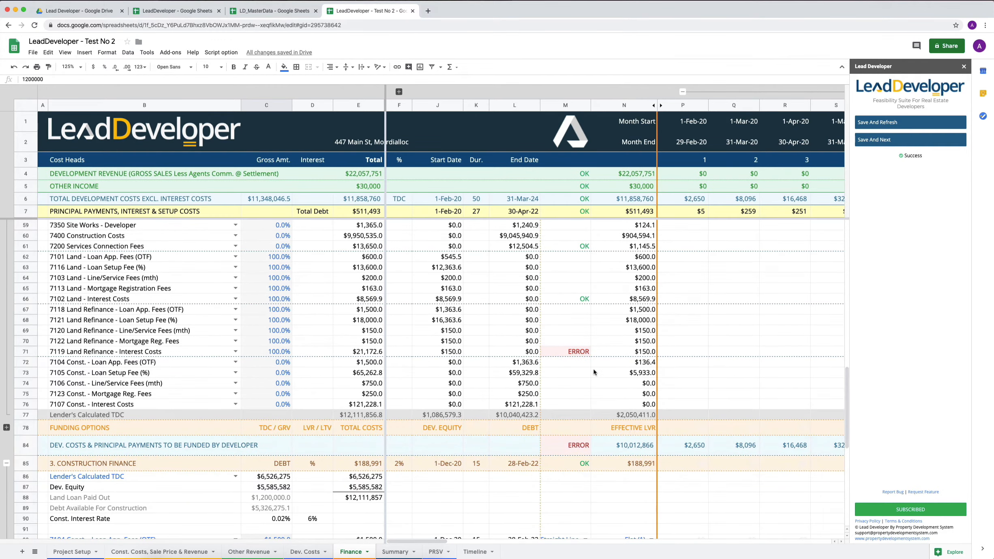
scroll(594, 428, down, 3)
scroll(572, 360, down, 6)
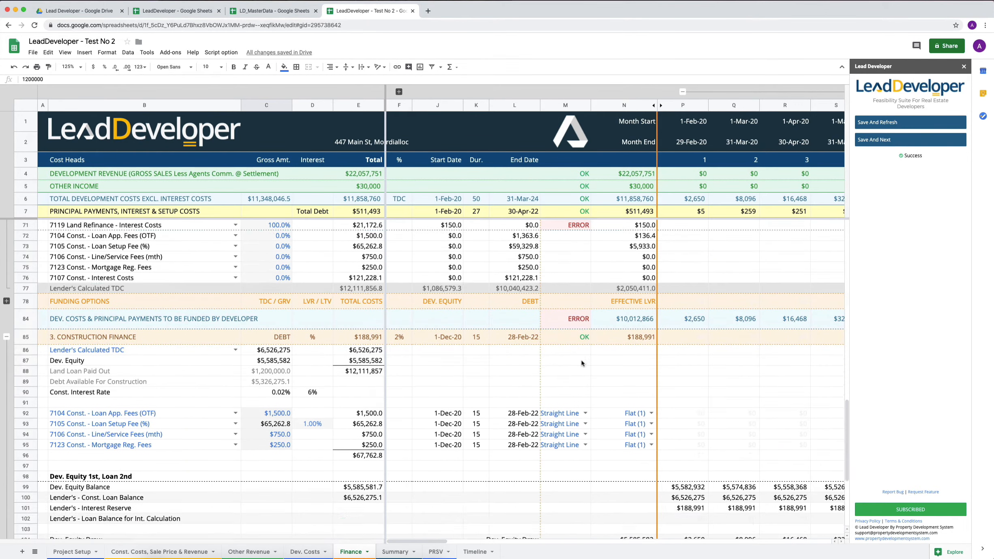
scroll(582, 364, up, 12)
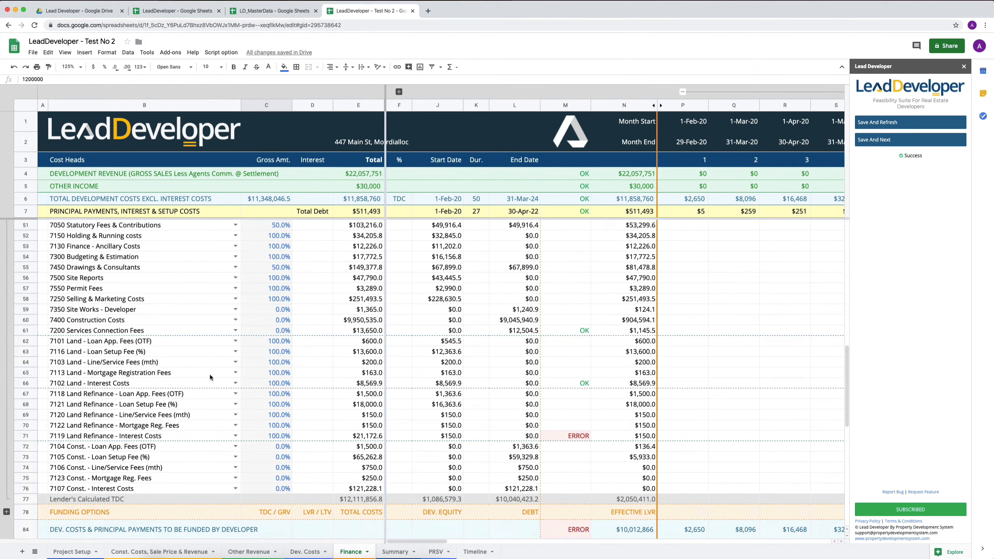
scroll(342, 393, up, 13)
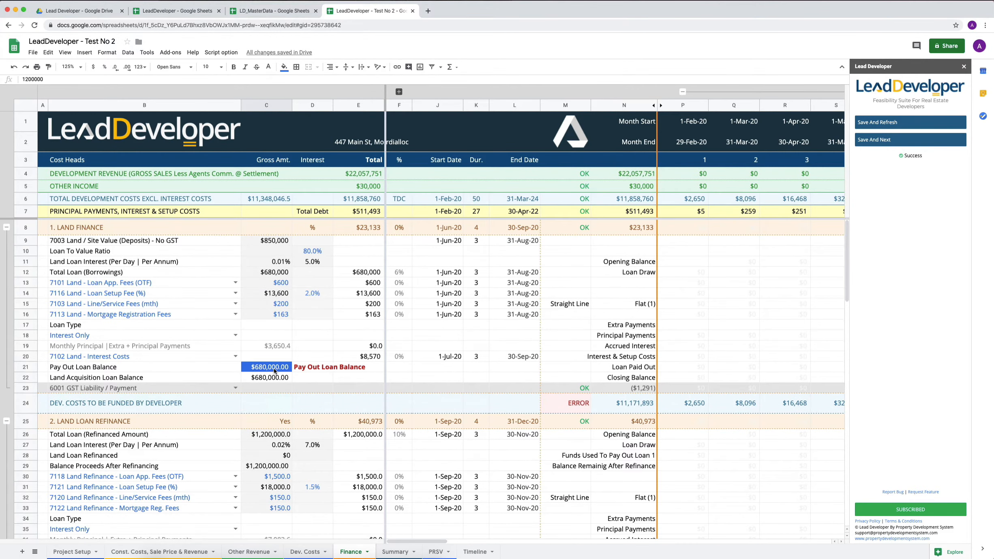
click(864, 126)
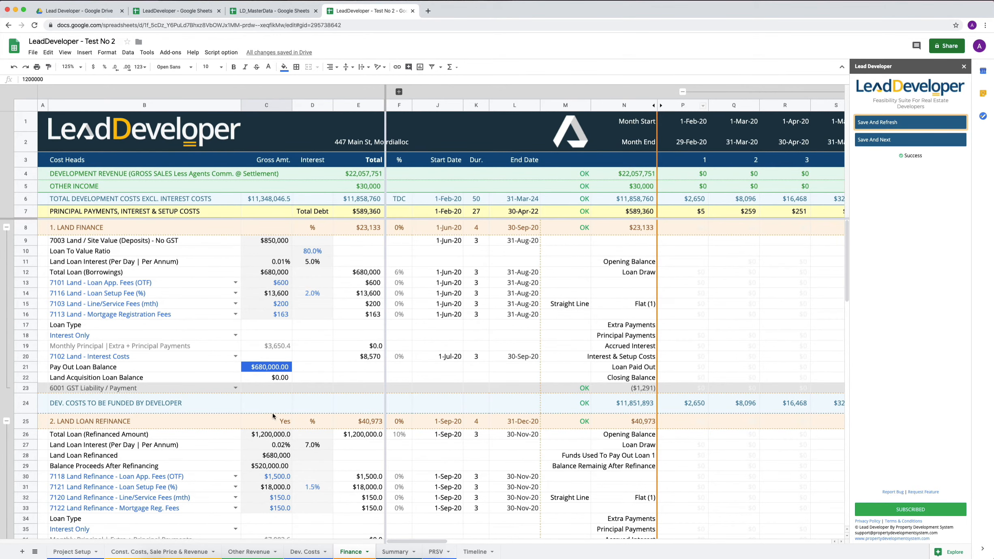
Step: Examine the refreshed Total Profit row, the Construction Finance section and the Lender's Calculated TDC in the Funding Table
scroll(349, 395, down, 3)
scroll(349, 395, down, 20)
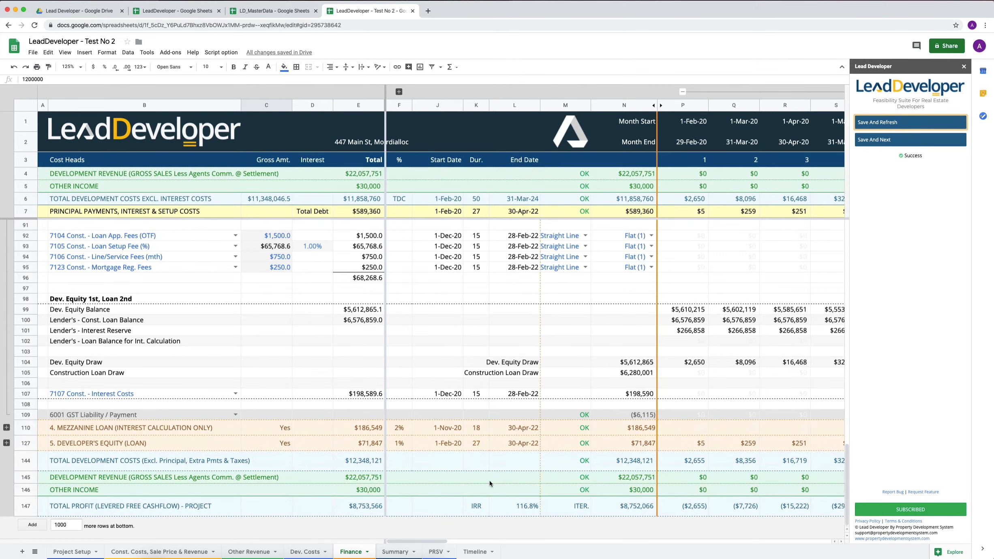
scroll(495, 486, up, 5)
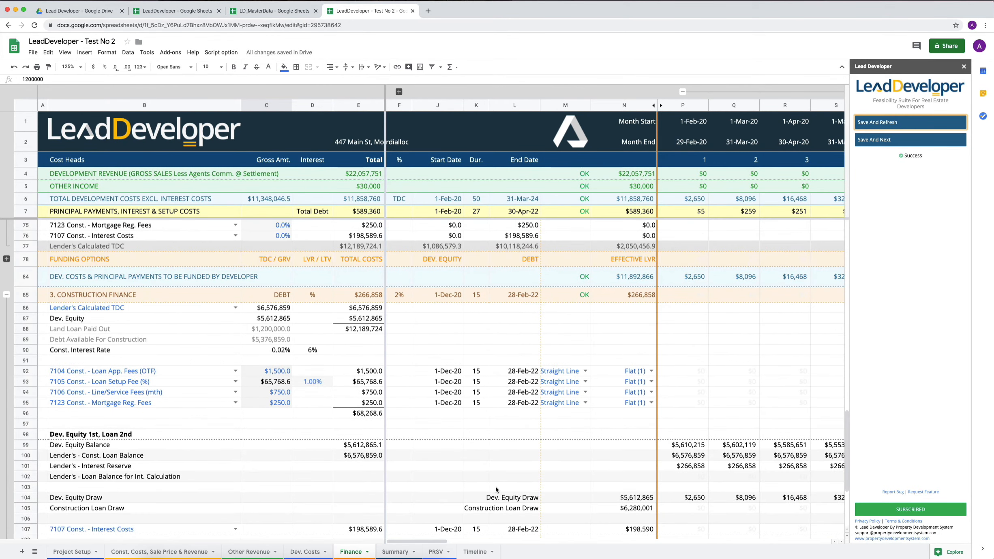
scroll(495, 486, up, 2)
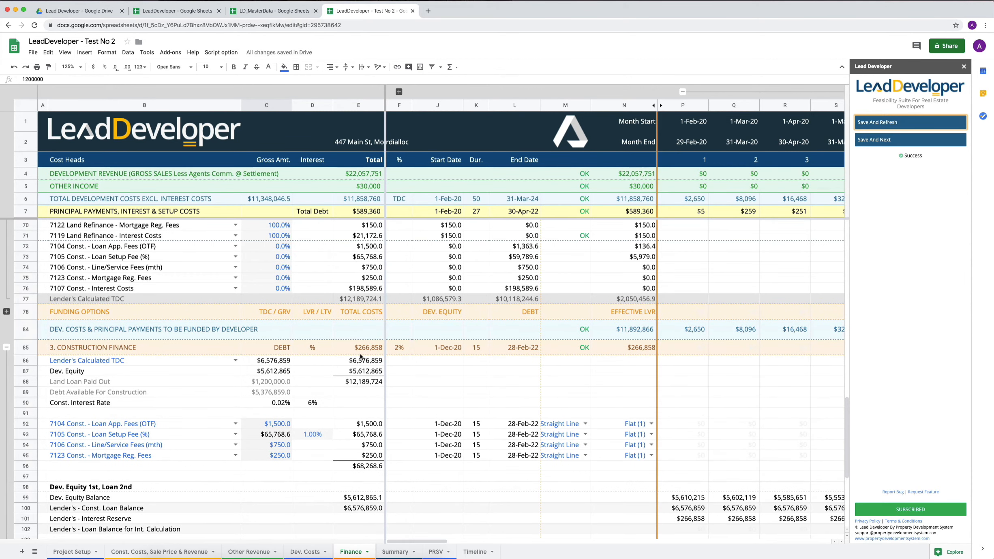
scroll(369, 404, up, 3)
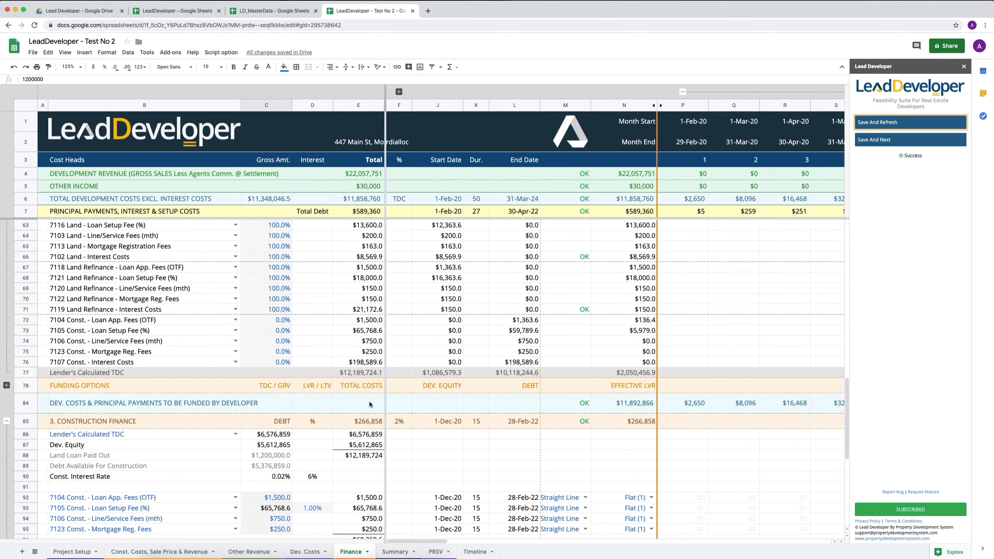
Step: Set Update Land Finance Based On Valuation to No in the Funding Table, and save and proceed to the Summary sheet
scroll(341, 357, up, 10)
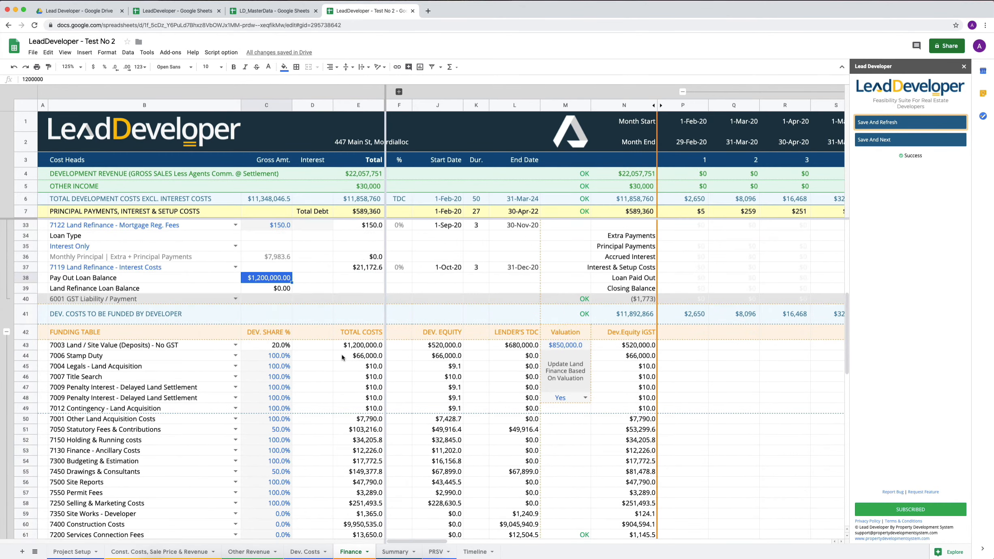
scroll(342, 356, up, 10)
scroll(665, 325, right, 5)
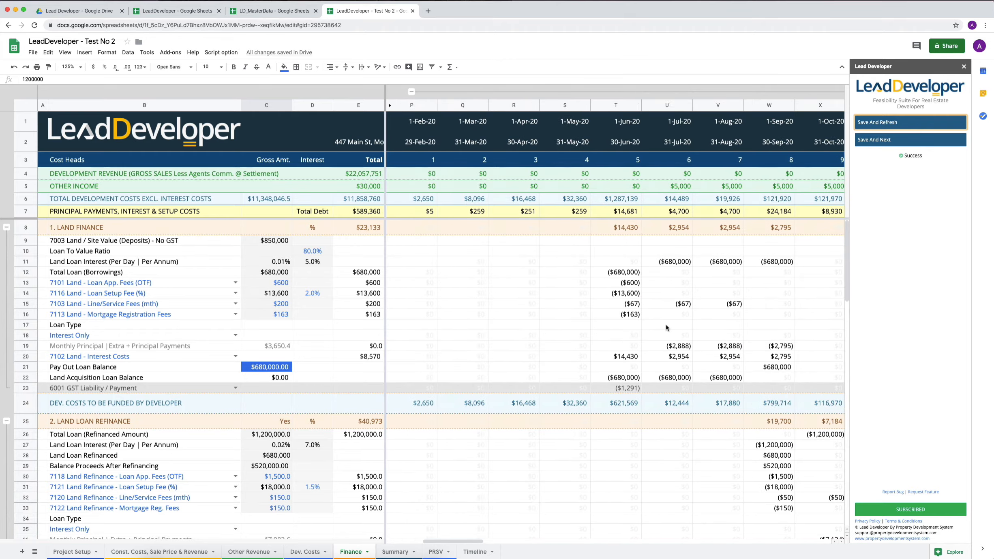
scroll(666, 324, left, 5)
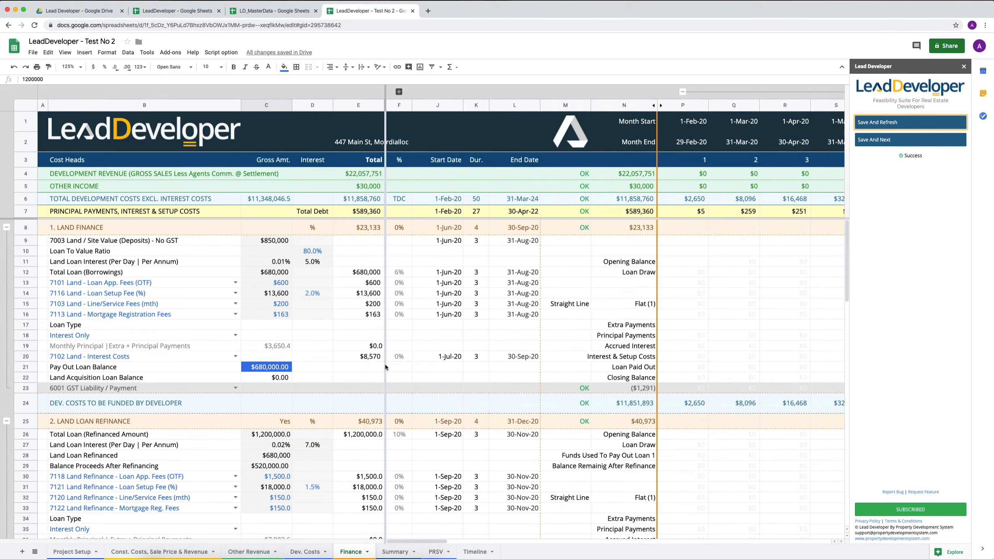
scroll(319, 351, down, 15)
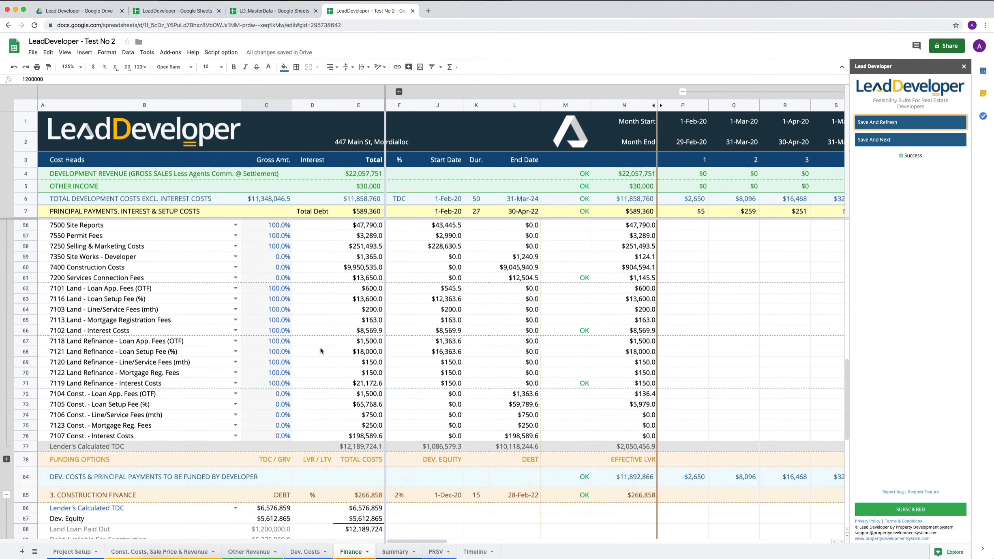
scroll(320, 349, up, 10)
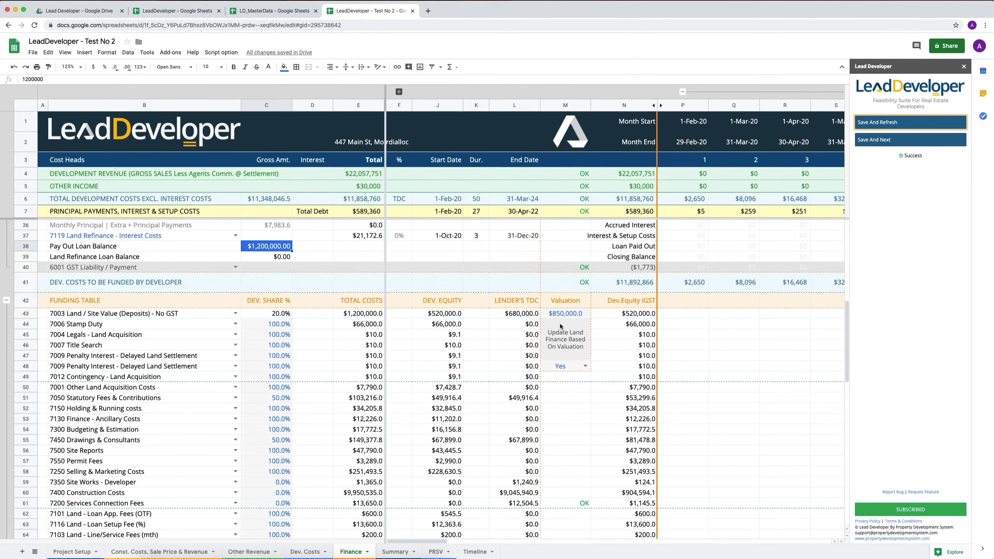
click(578, 364)
click(559, 388)
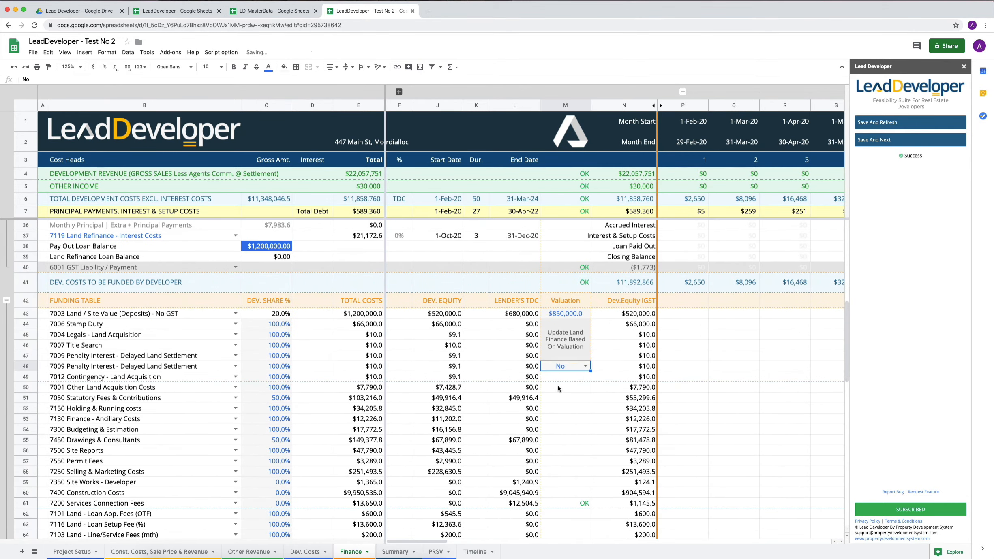
scroll(366, 365, down, 10)
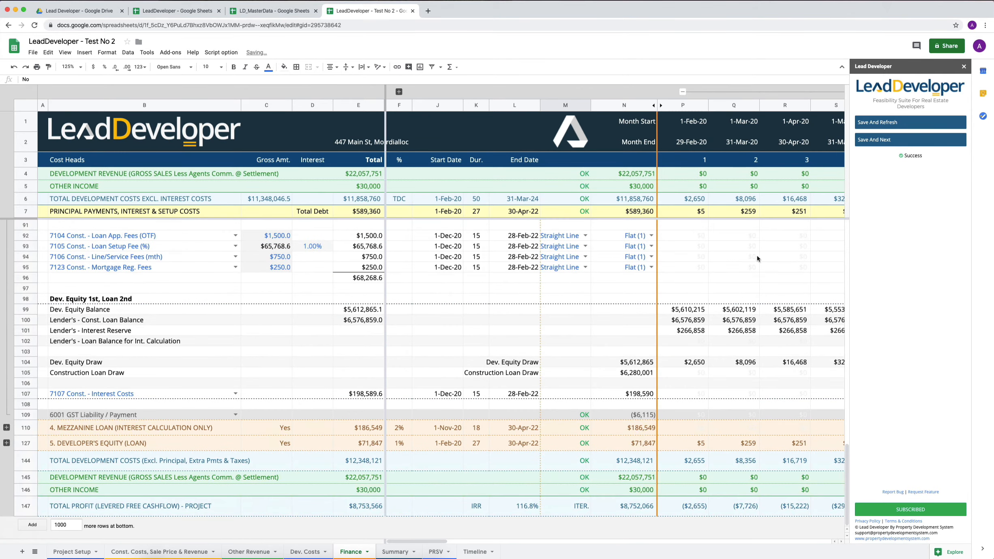
click(882, 144)
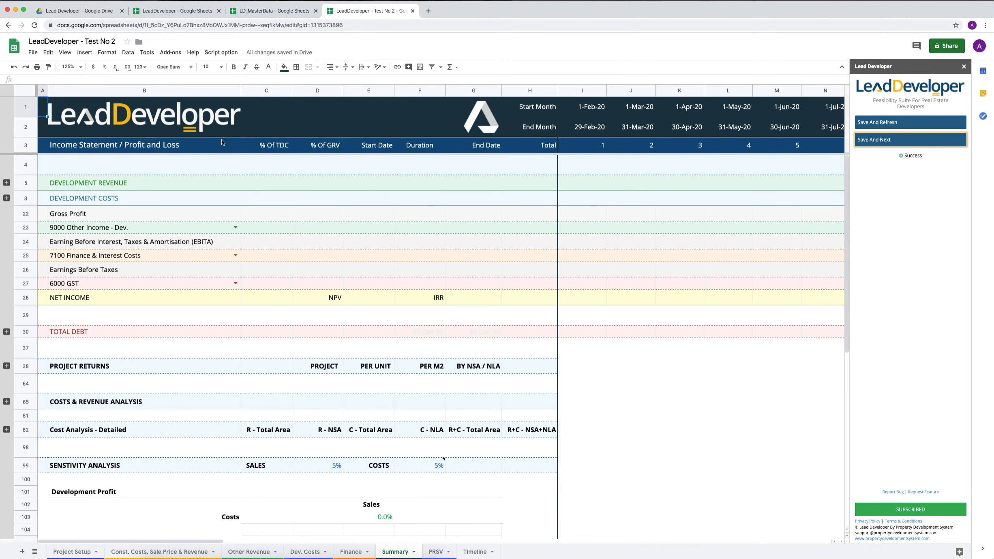
Step: Examine the Summary's Income Statement rows from Development Revenue to 6000 GST and the returns, cost and sensitivity analysis sections below
click(89, 186)
click(100, 204)
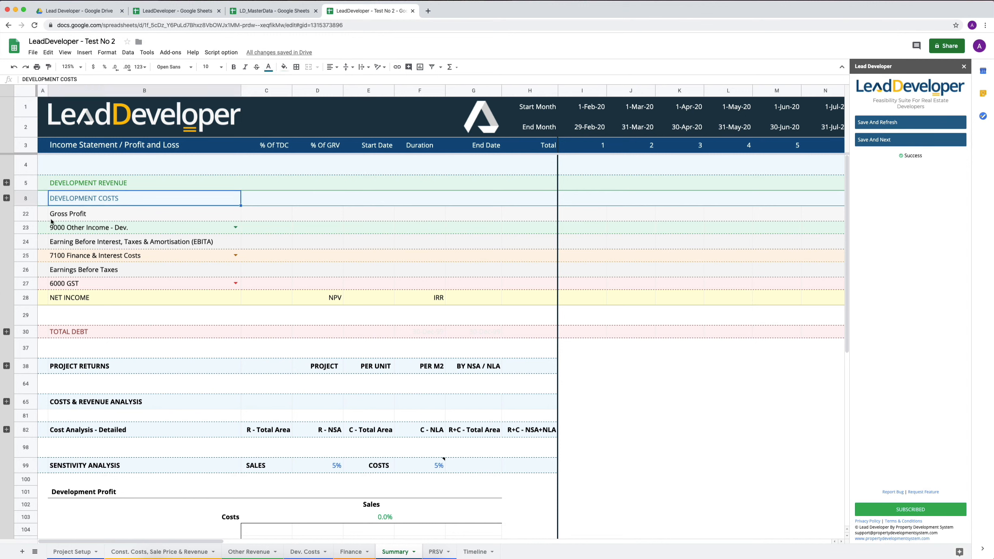
click(27, 217)
click(30, 243)
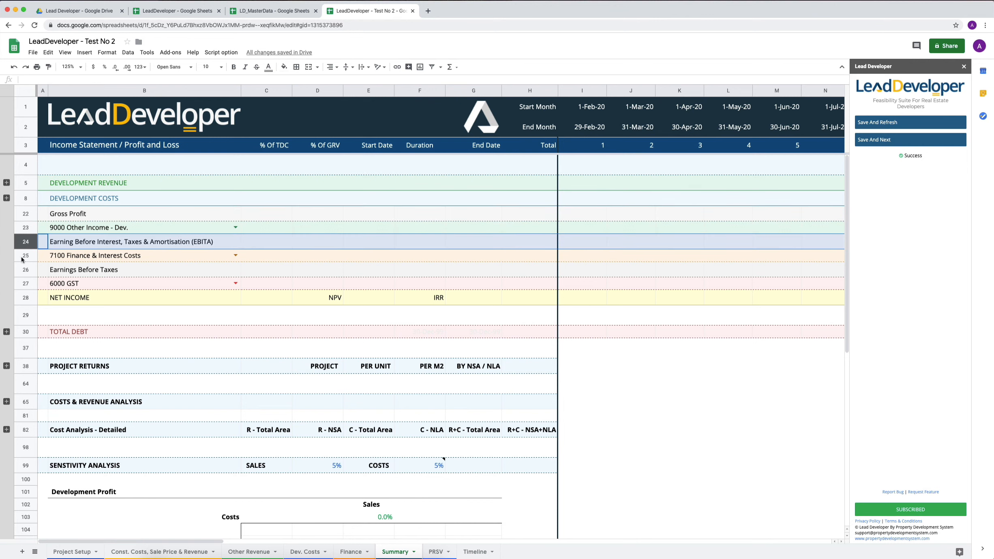
click(31, 271)
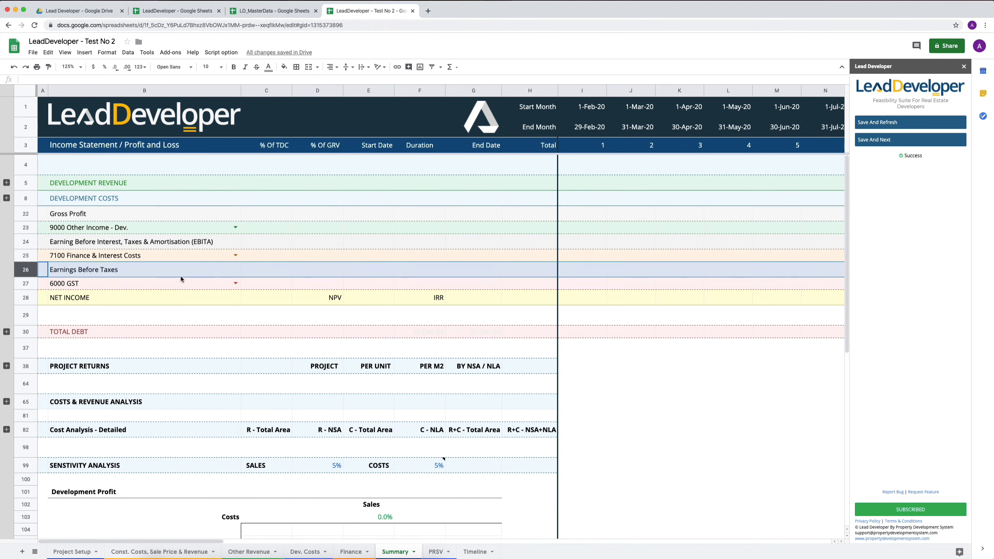
click(64, 258)
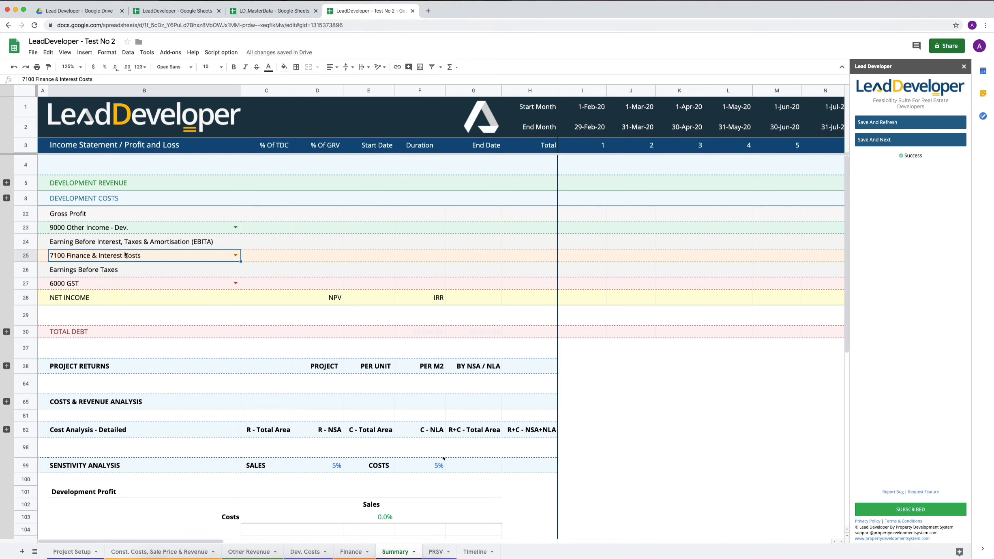
click(69, 287)
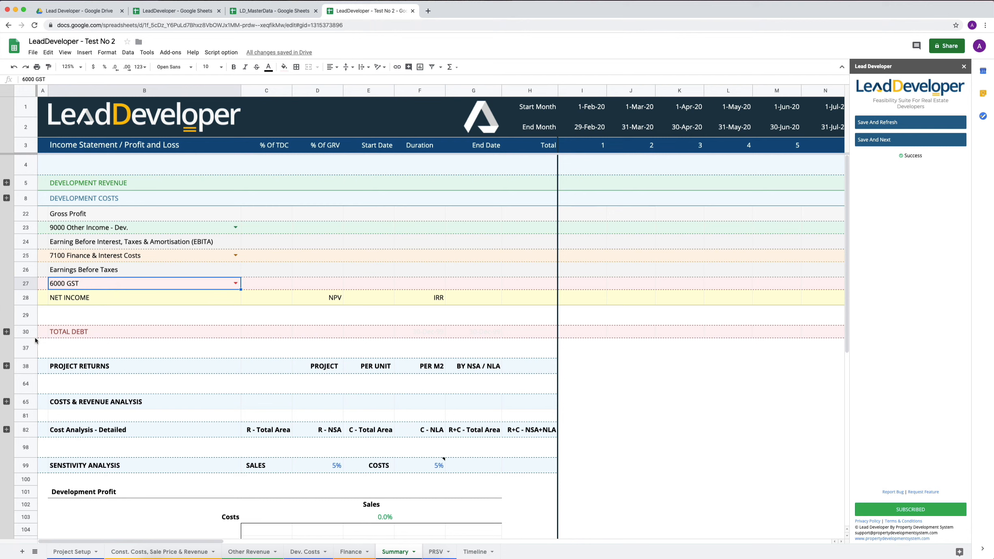
scroll(96, 344, down, 5)
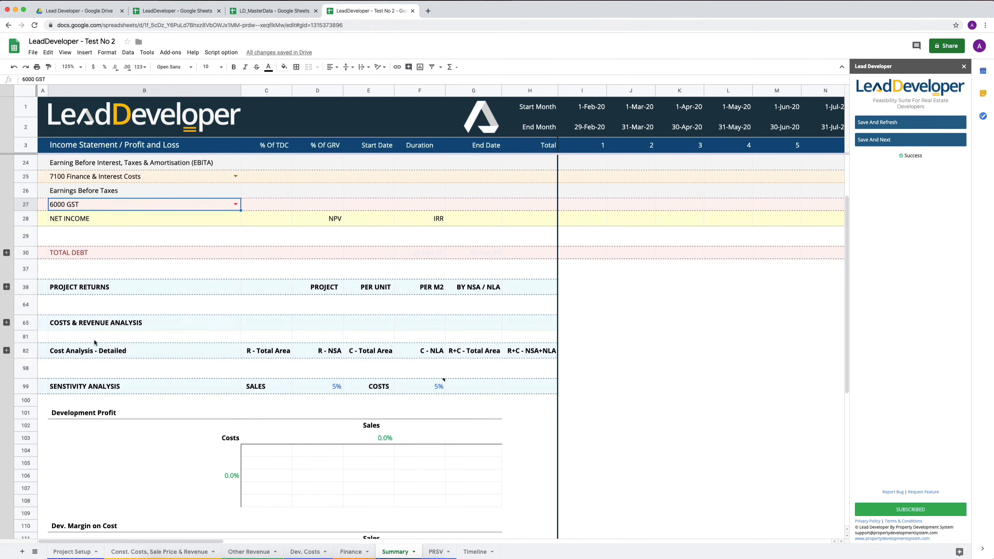
scroll(105, 398, down, 5)
scroll(106, 398, up, 10)
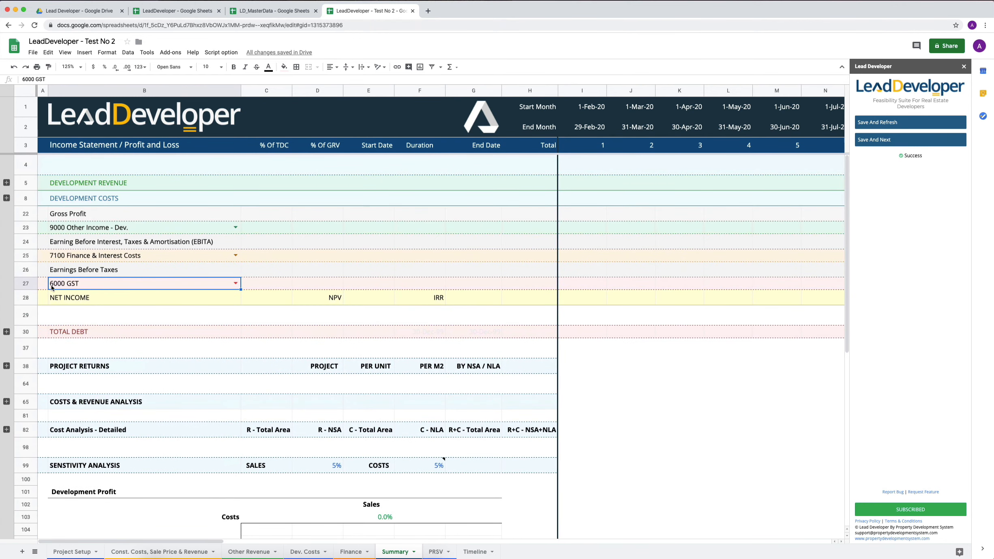